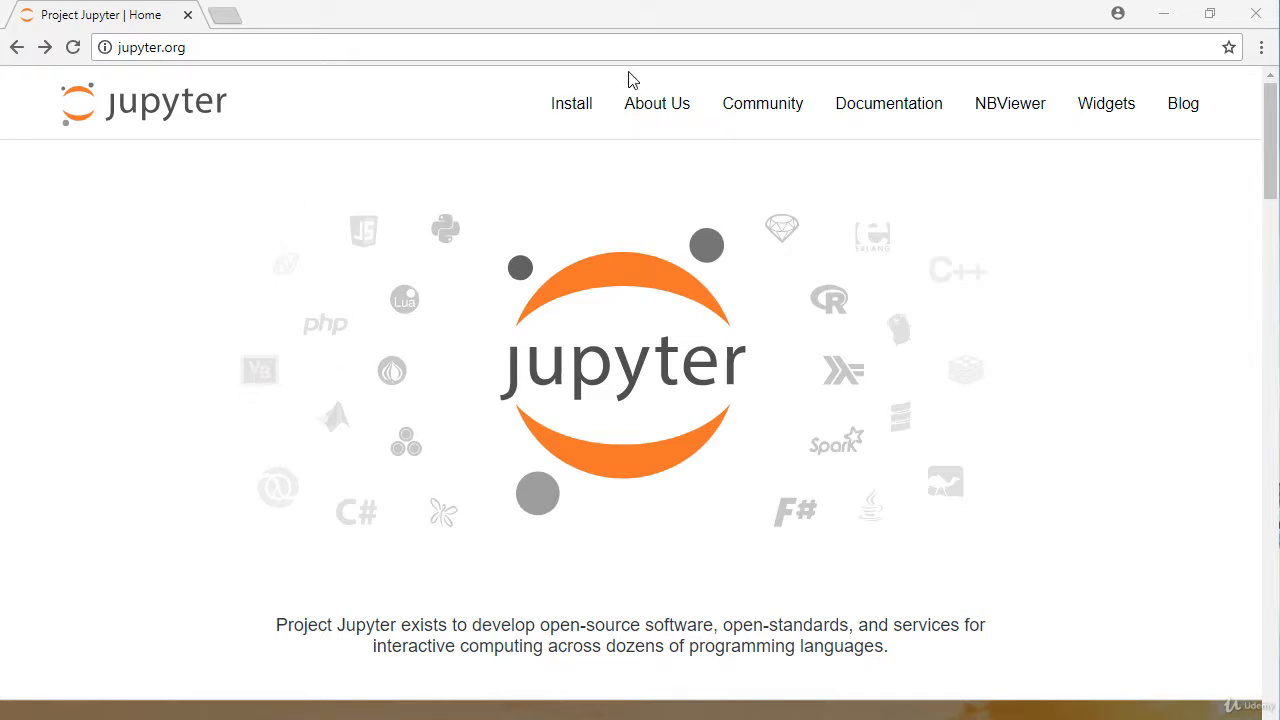
- Open the Jupyter installation page and follow its Anaconda Distribution link to the Windows installer downloads
click(575, 111)
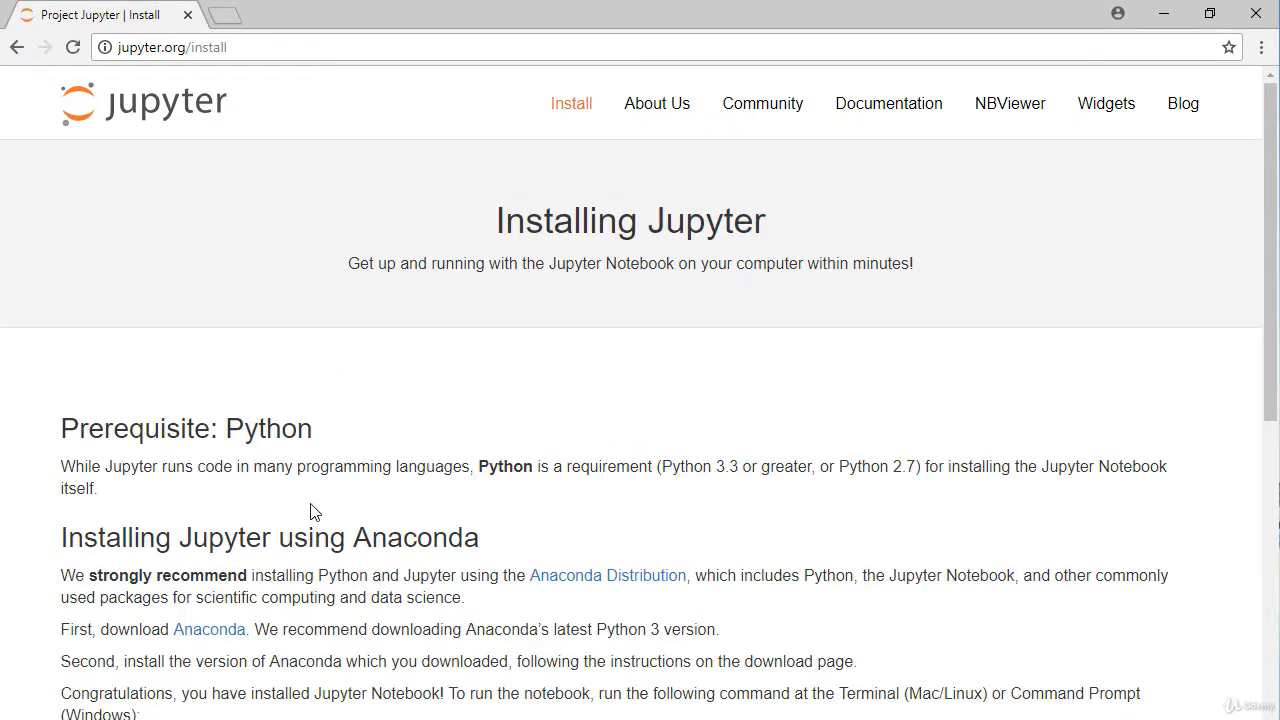
click(589, 580)
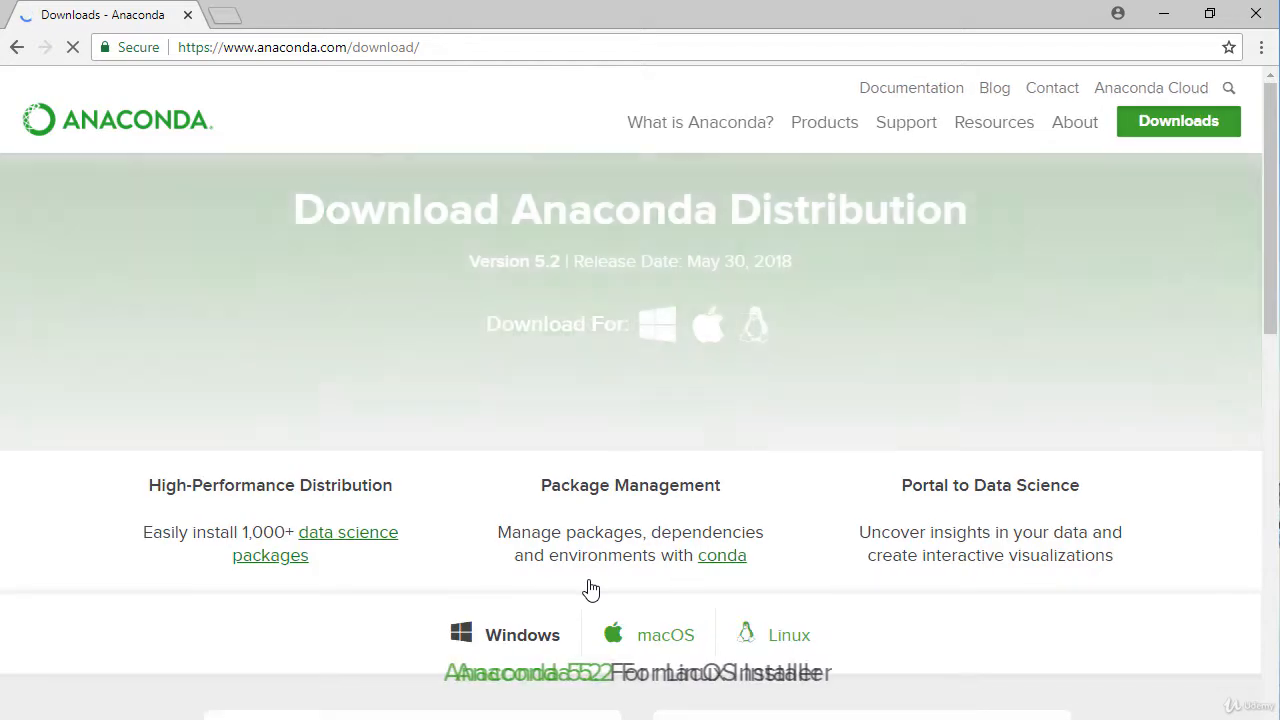
scroll(499, 423, down, 2)
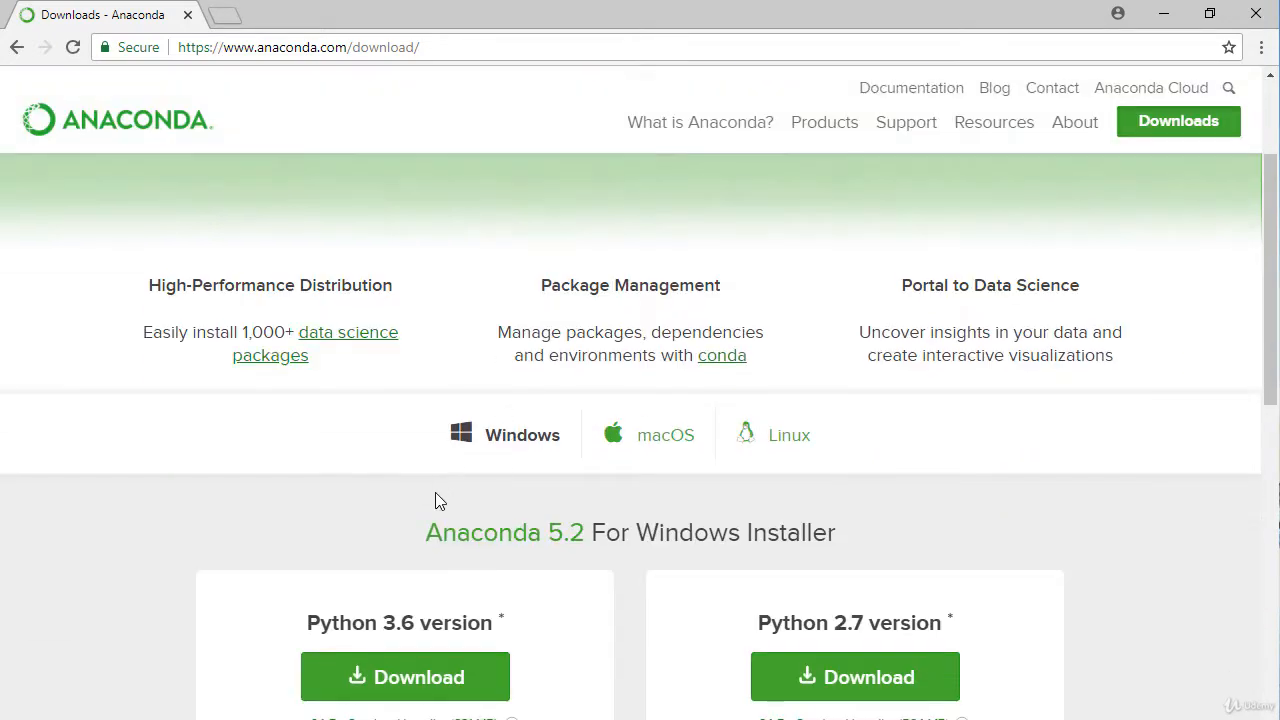
scroll(436, 513, down, 1)
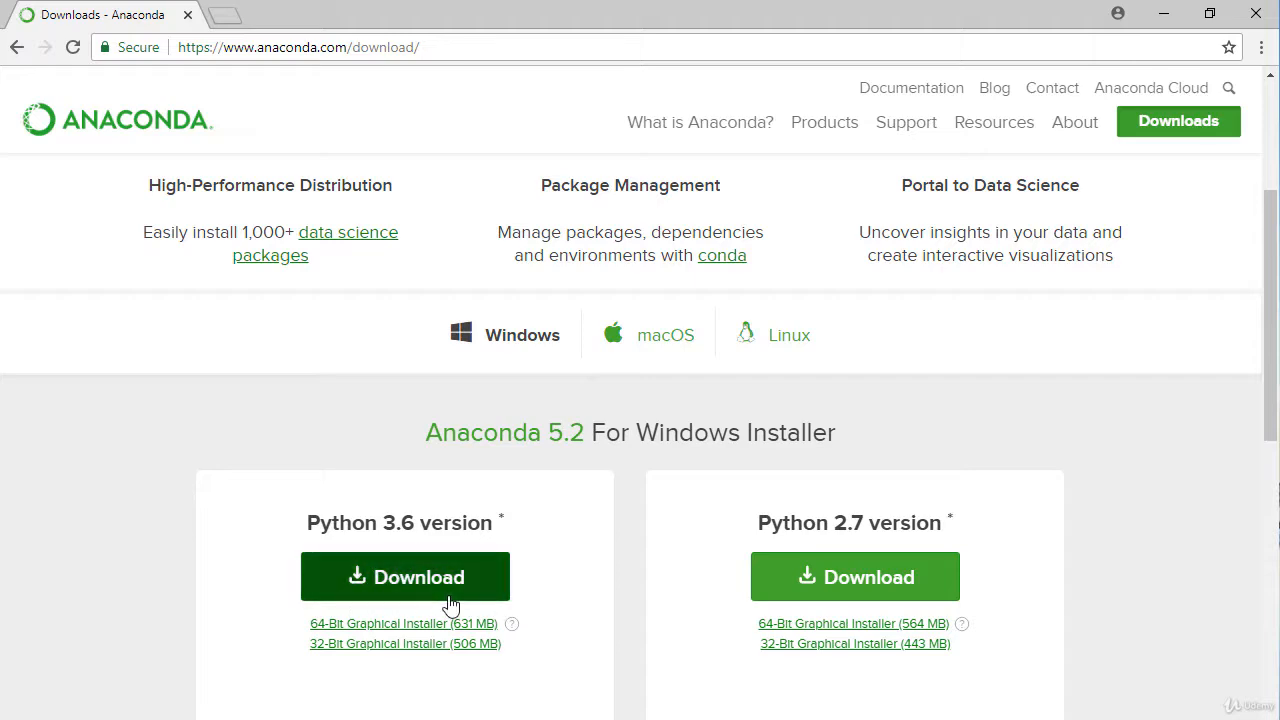
- Look at the Anaconda 5.2 installers for macOS and Linux, and return to the Windows ones
click(663, 335)
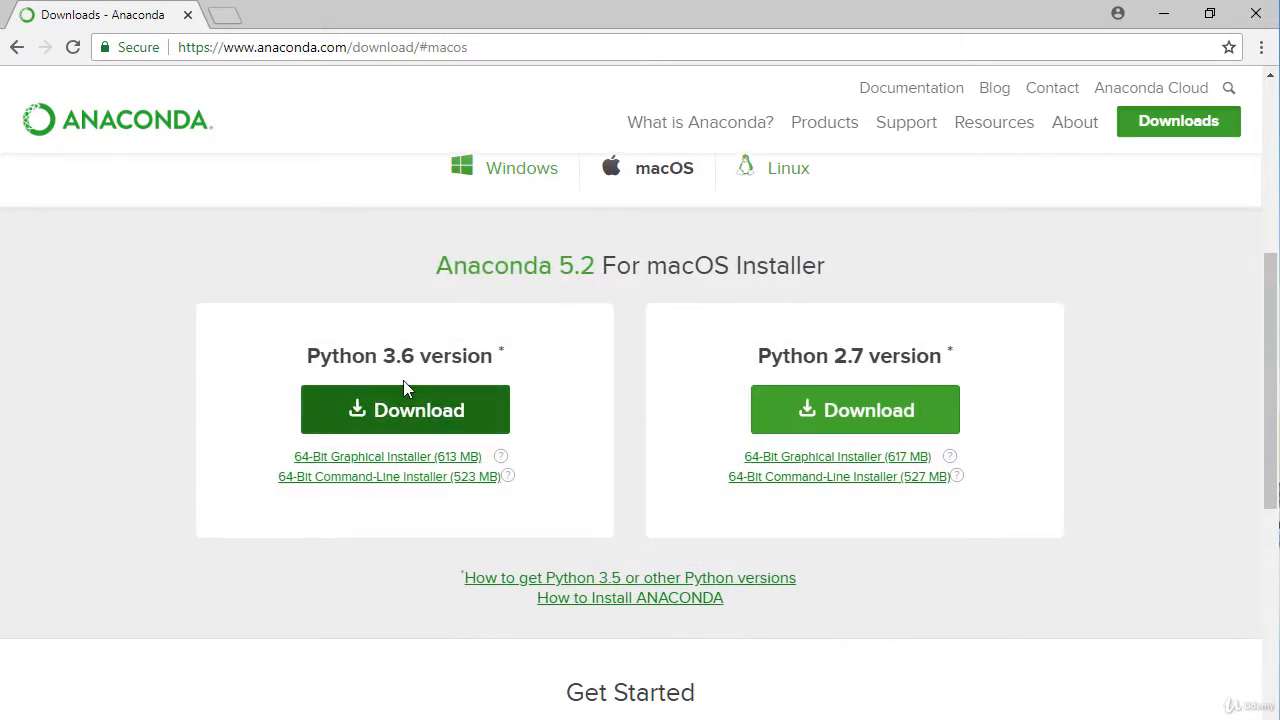
click(785, 170)
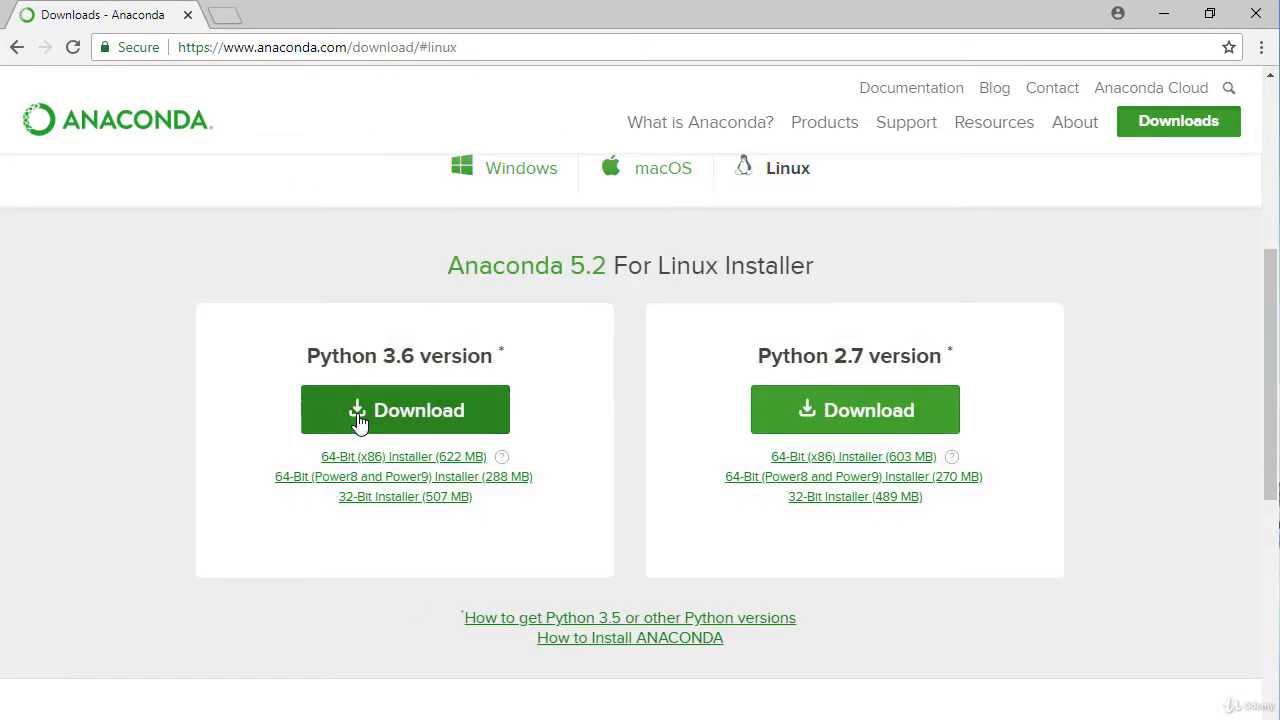
scroll(540, 400, up, 1)
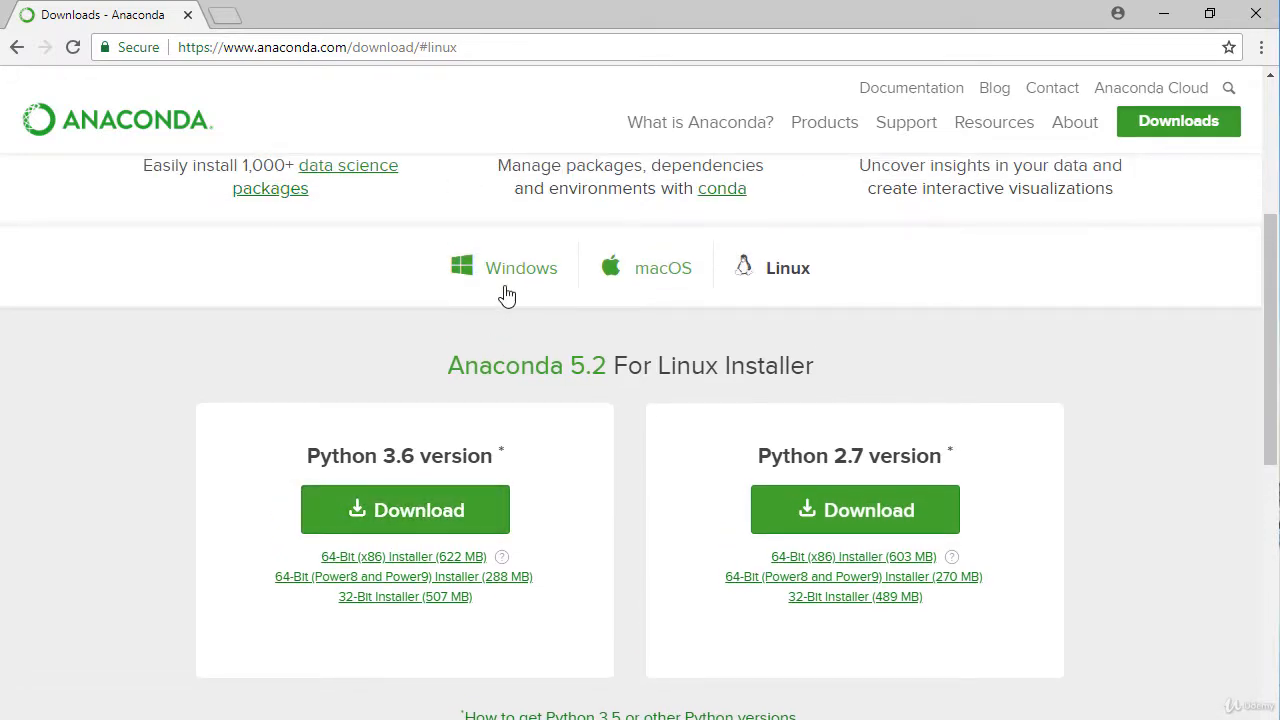
click(507, 287)
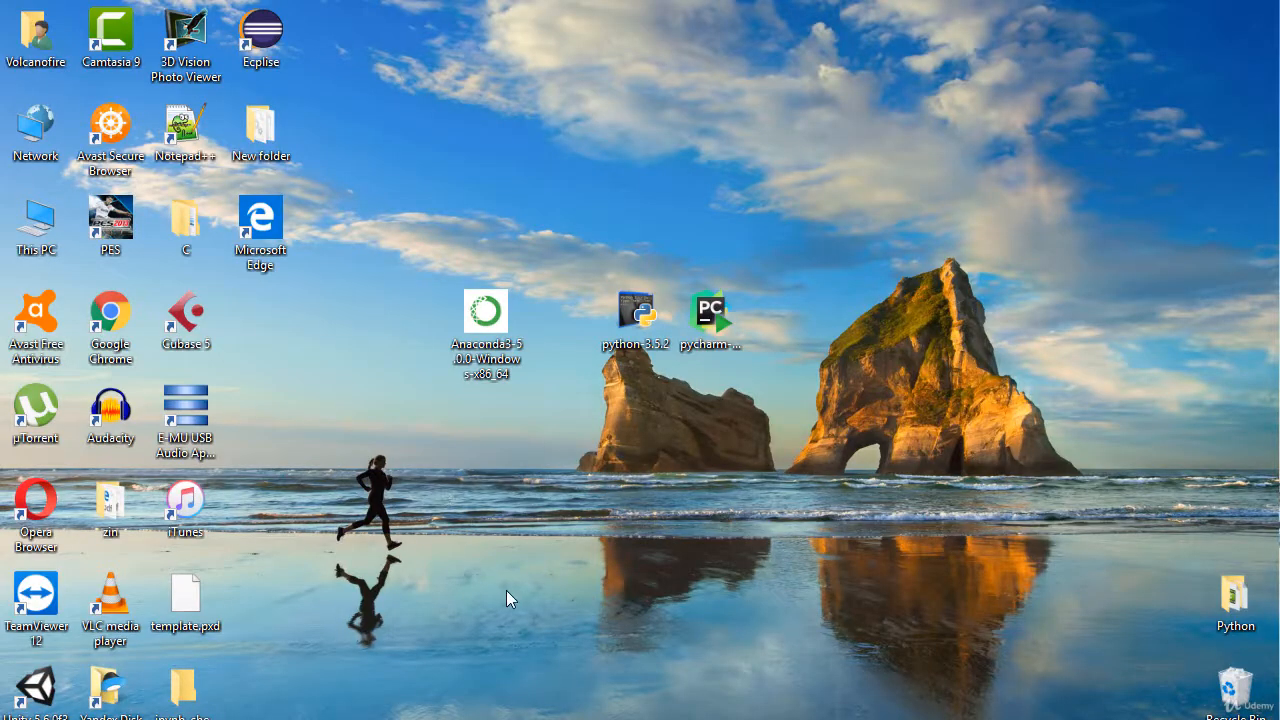
- Run the Anaconda3-5.0.0-Windows-x86_64 installer from the desktop, accept the license agreement and keep the Just Me installation type
drag(495, 322, 580, 222)
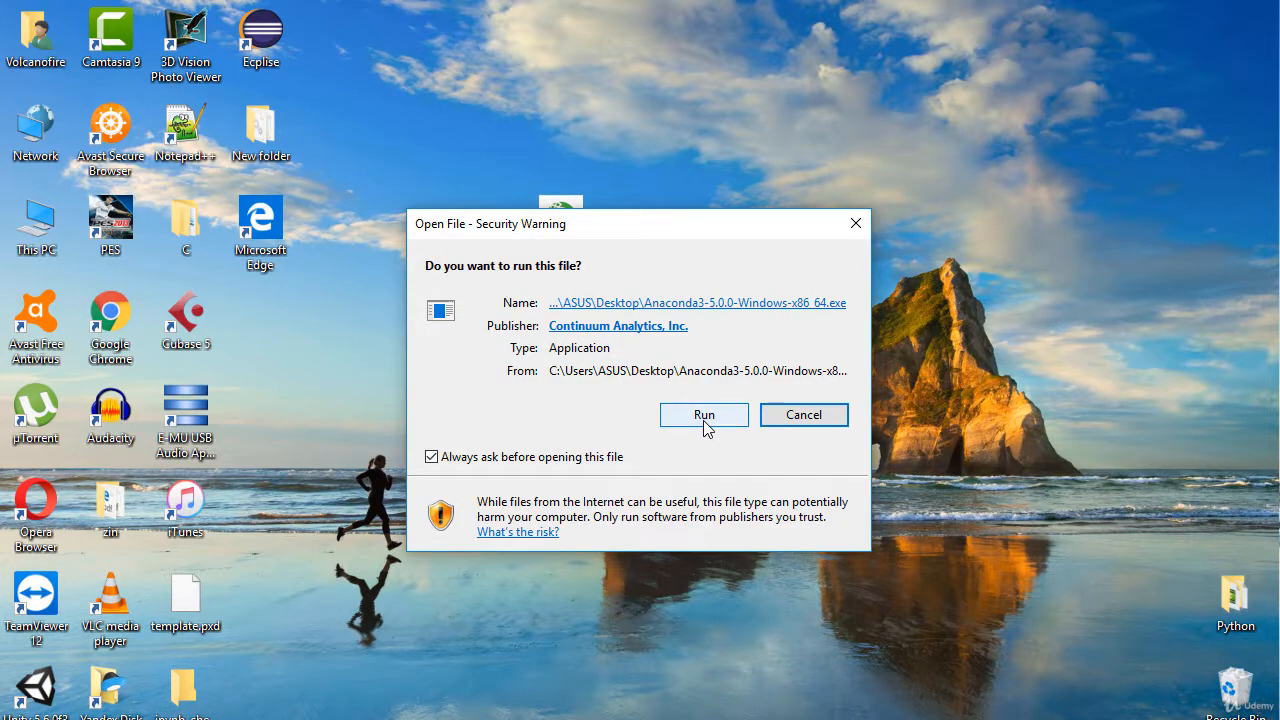
click(703, 414)
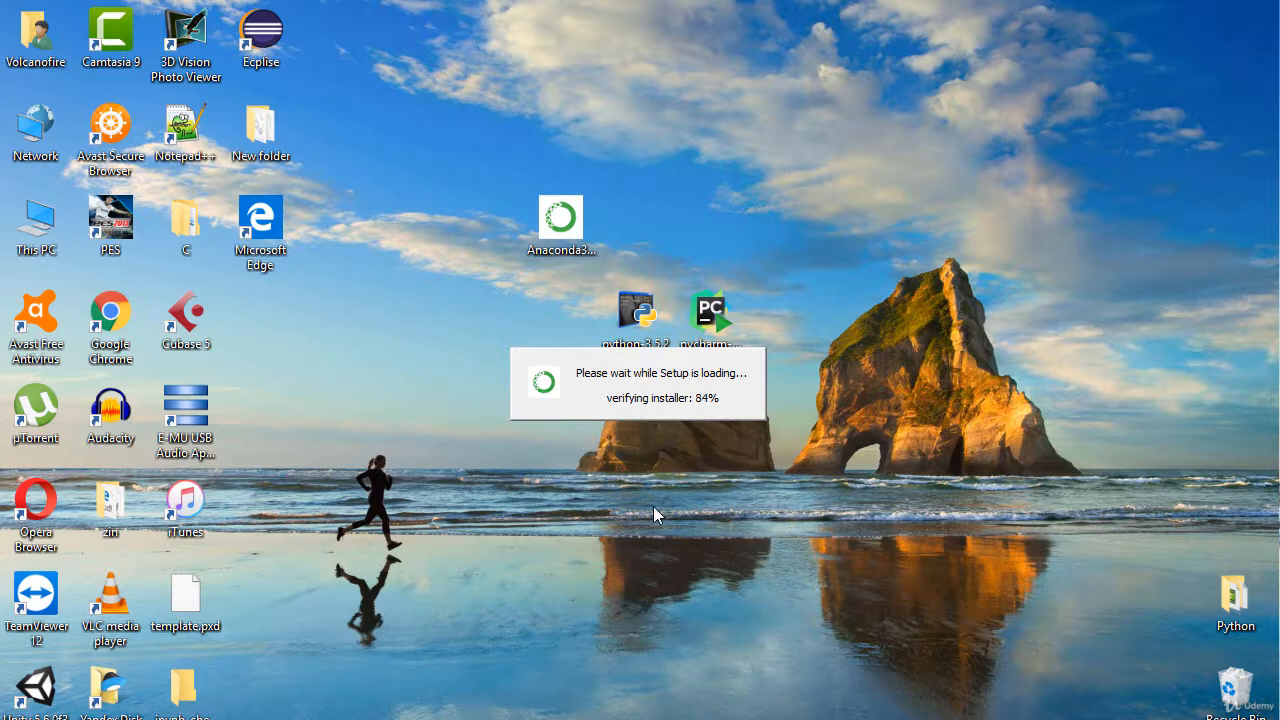
click(754, 562)
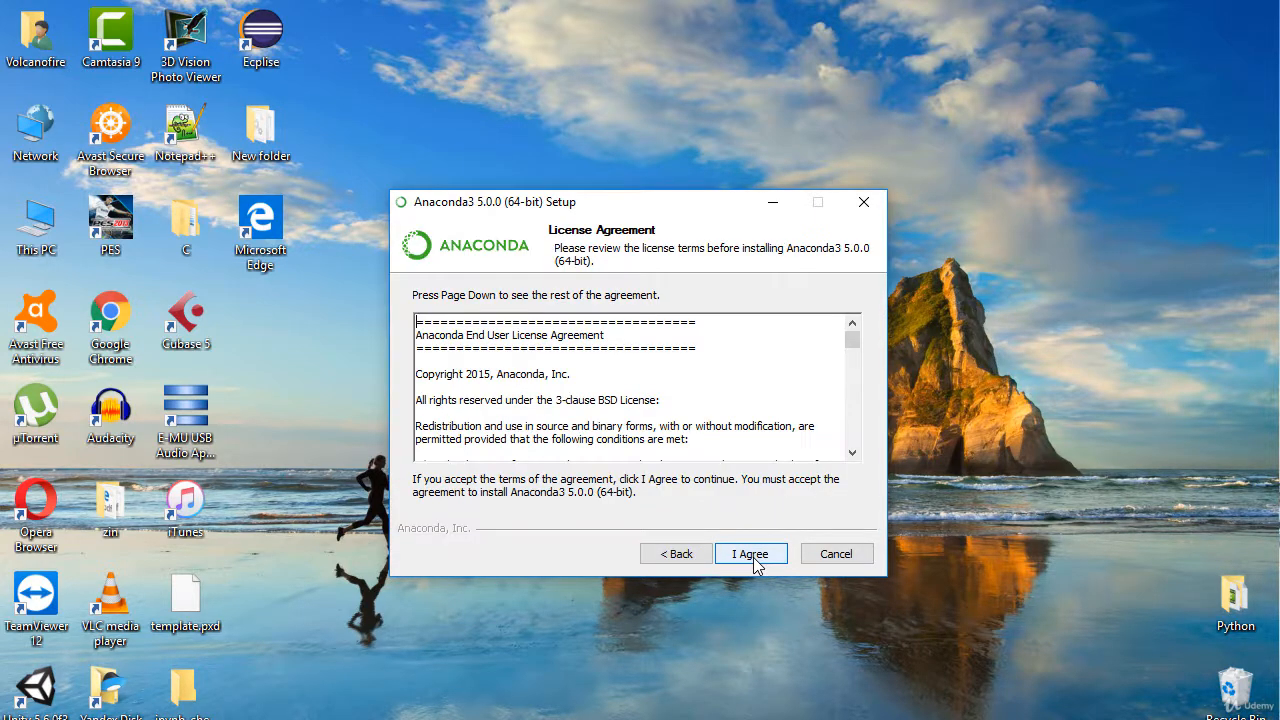
click(751, 557)
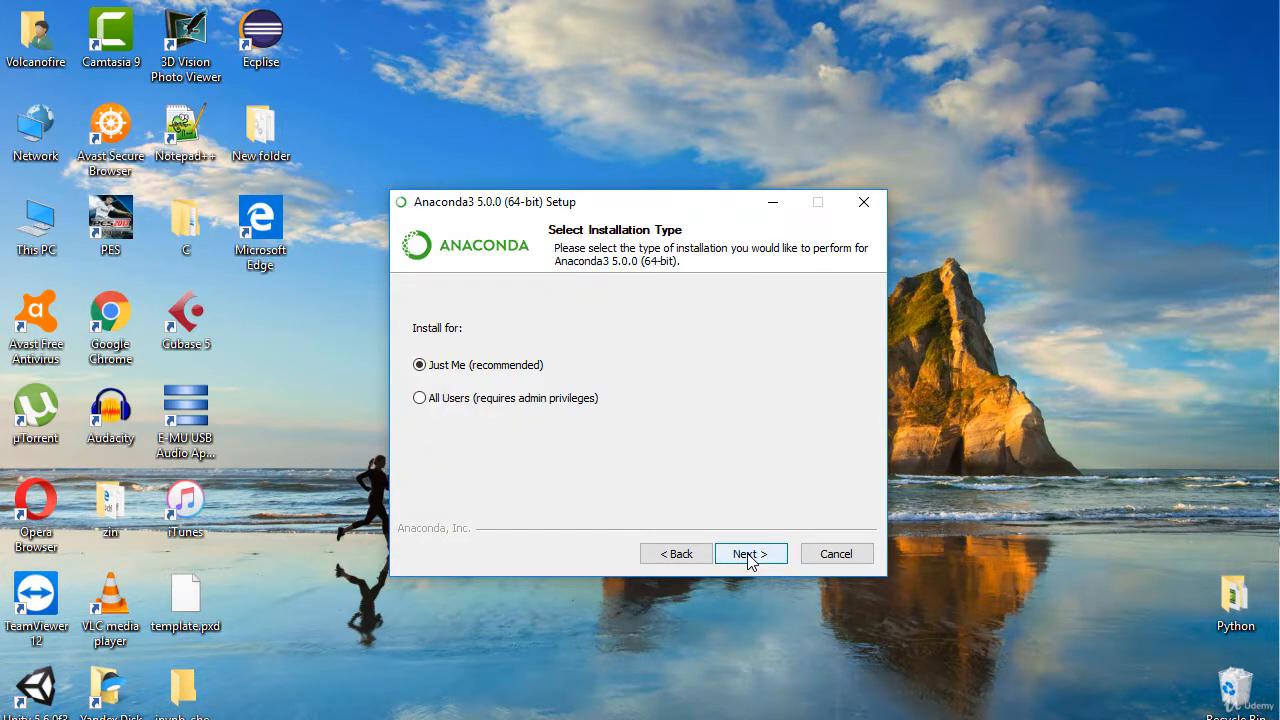
click(737, 566)
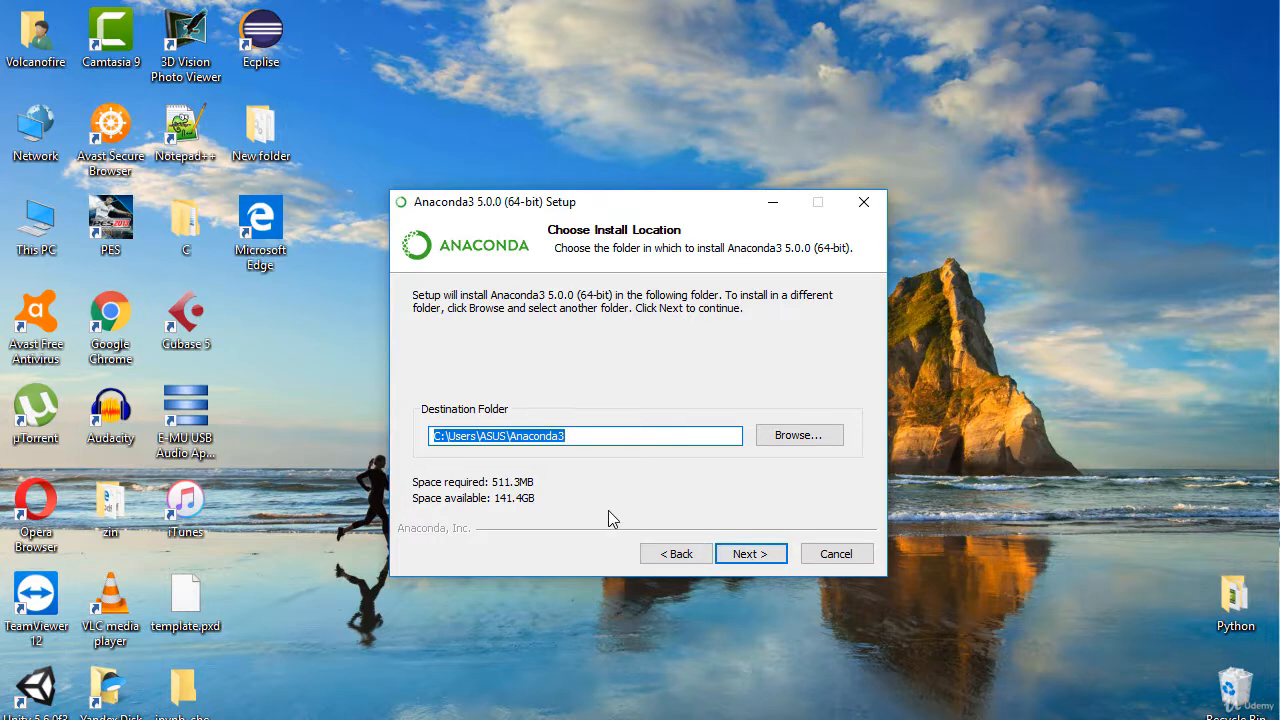
- Set the installation's destination folder to C:\Users\ASUS\Anaconda and continue to the advanced options
click(800, 443)
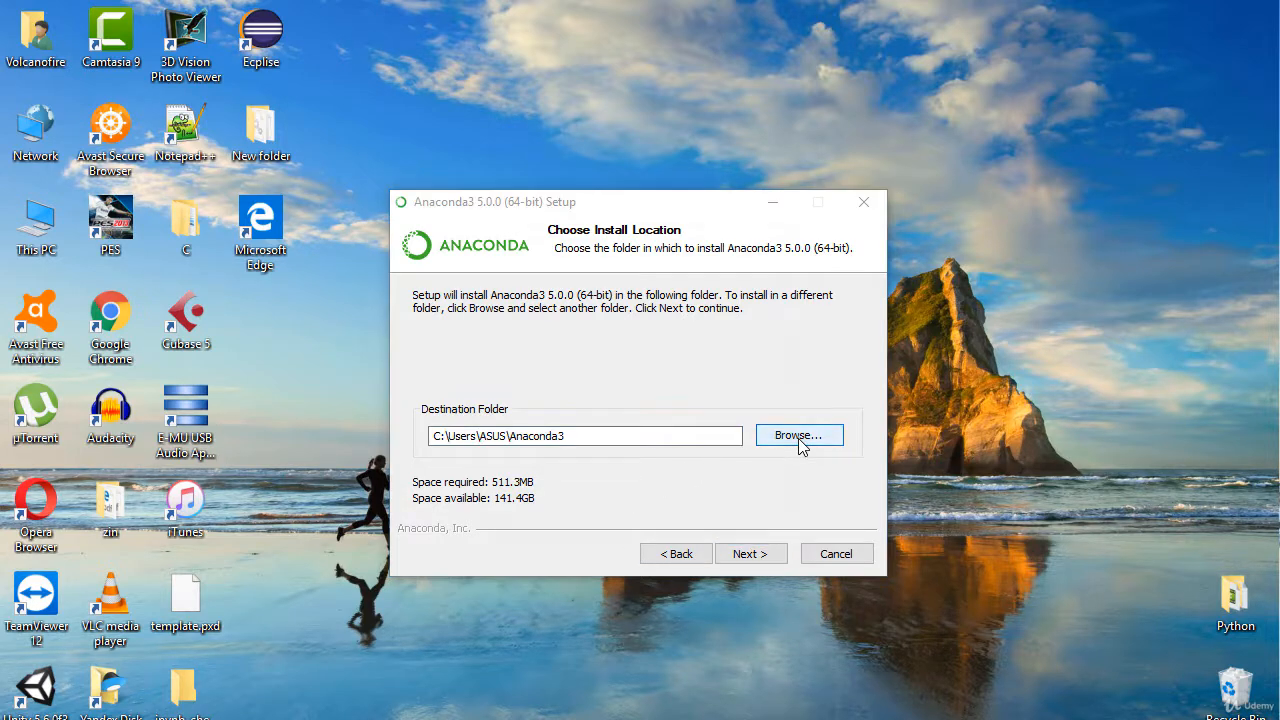
click(576, 459)
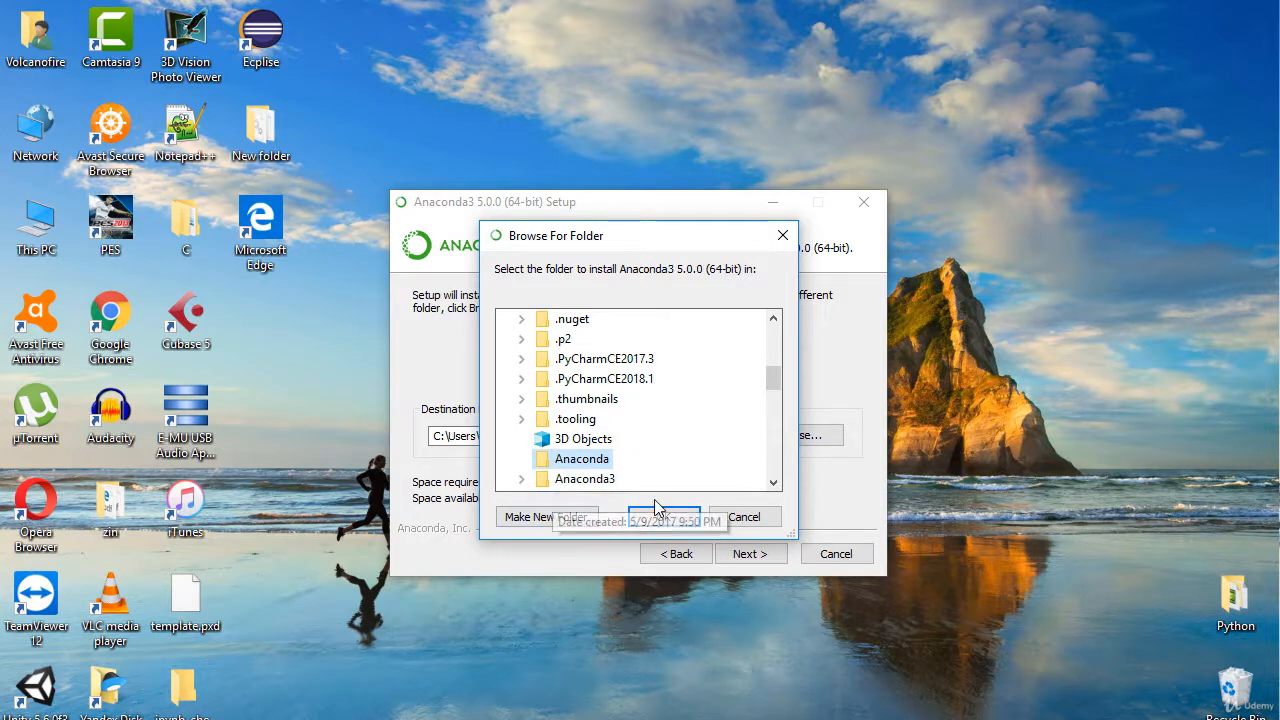
click(660, 518)
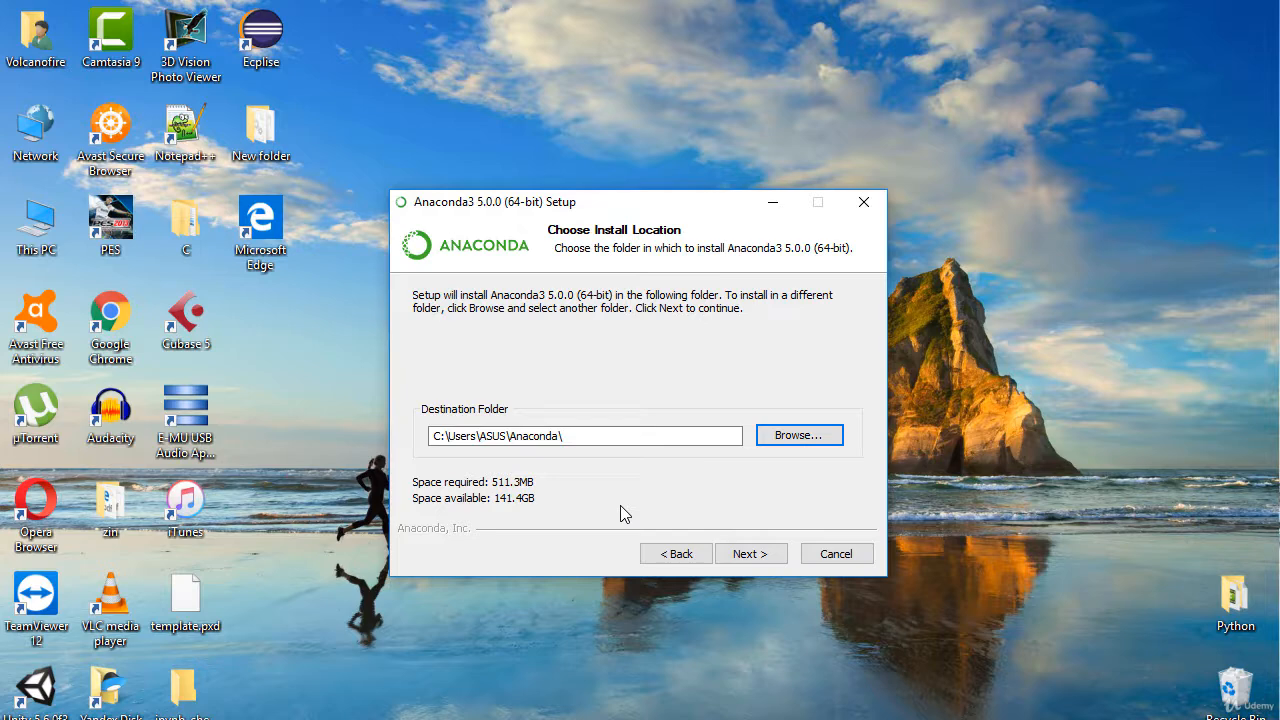
click(766, 560)
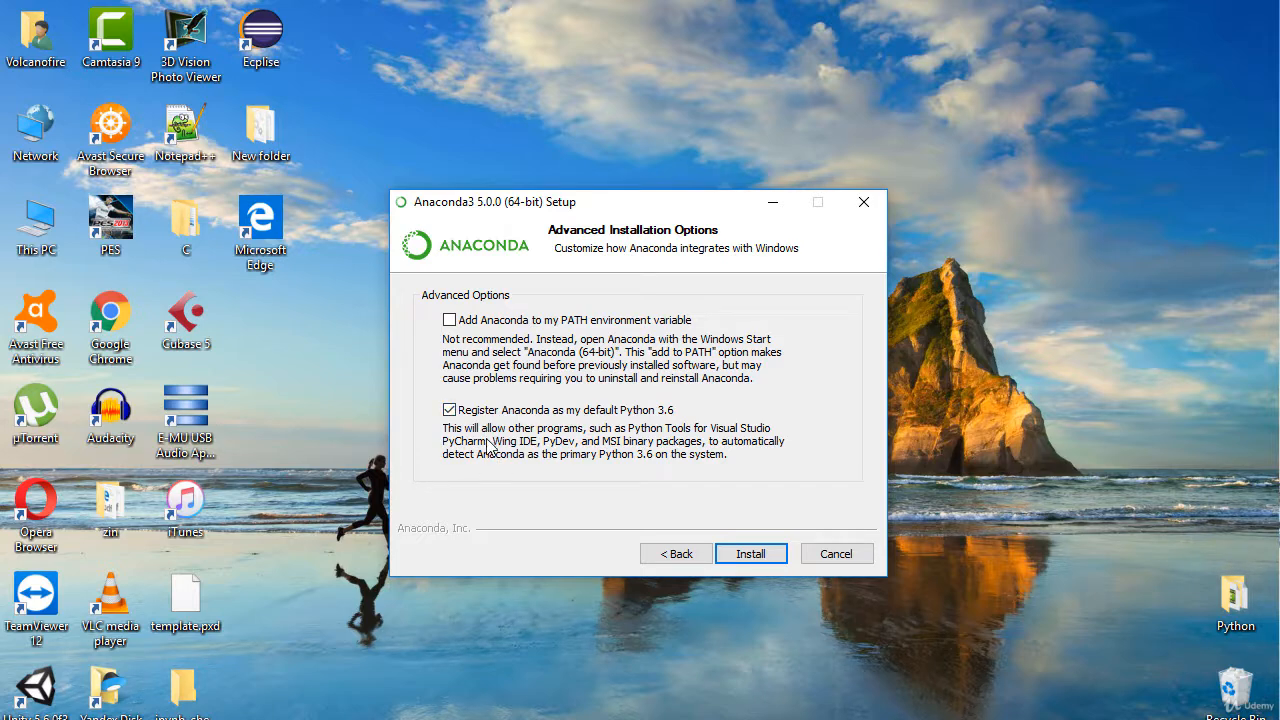
- Enable adding Anaconda to the PATH environment variable, disable registering it as default Python 3.6, and quit the setup
click(451, 322)
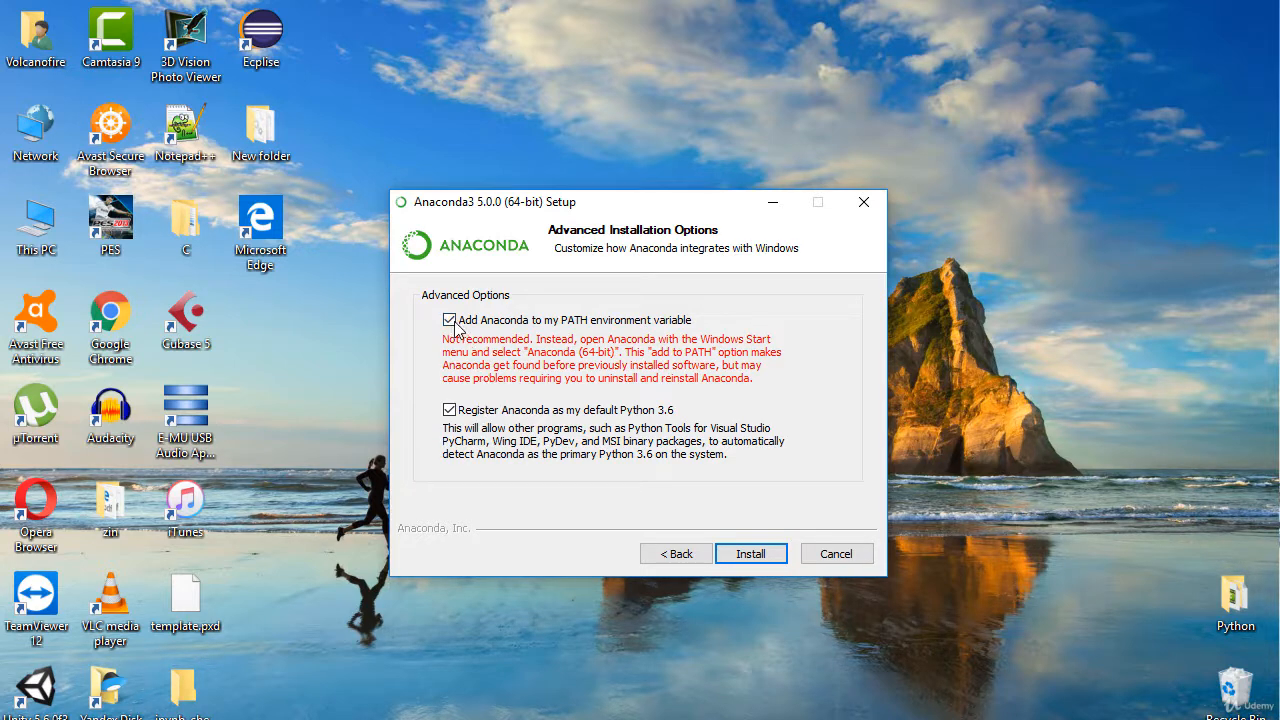
click(449, 410)
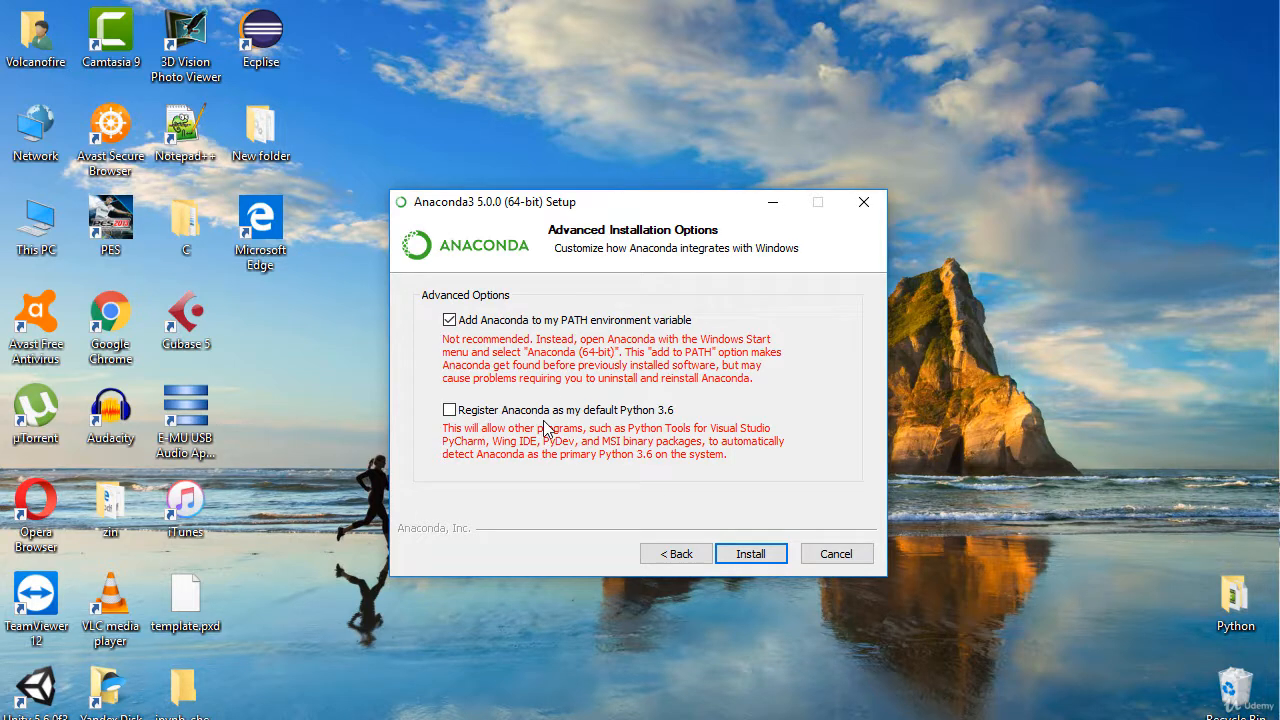
click(845, 557)
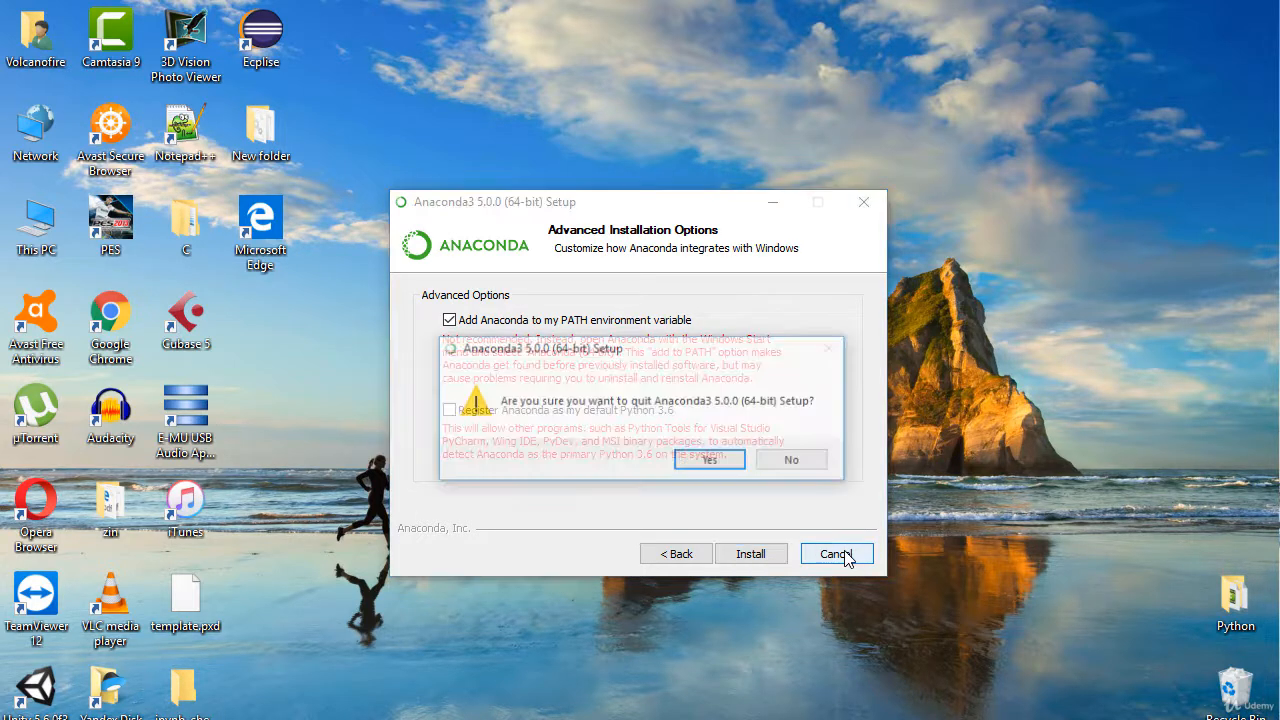
click(713, 462)
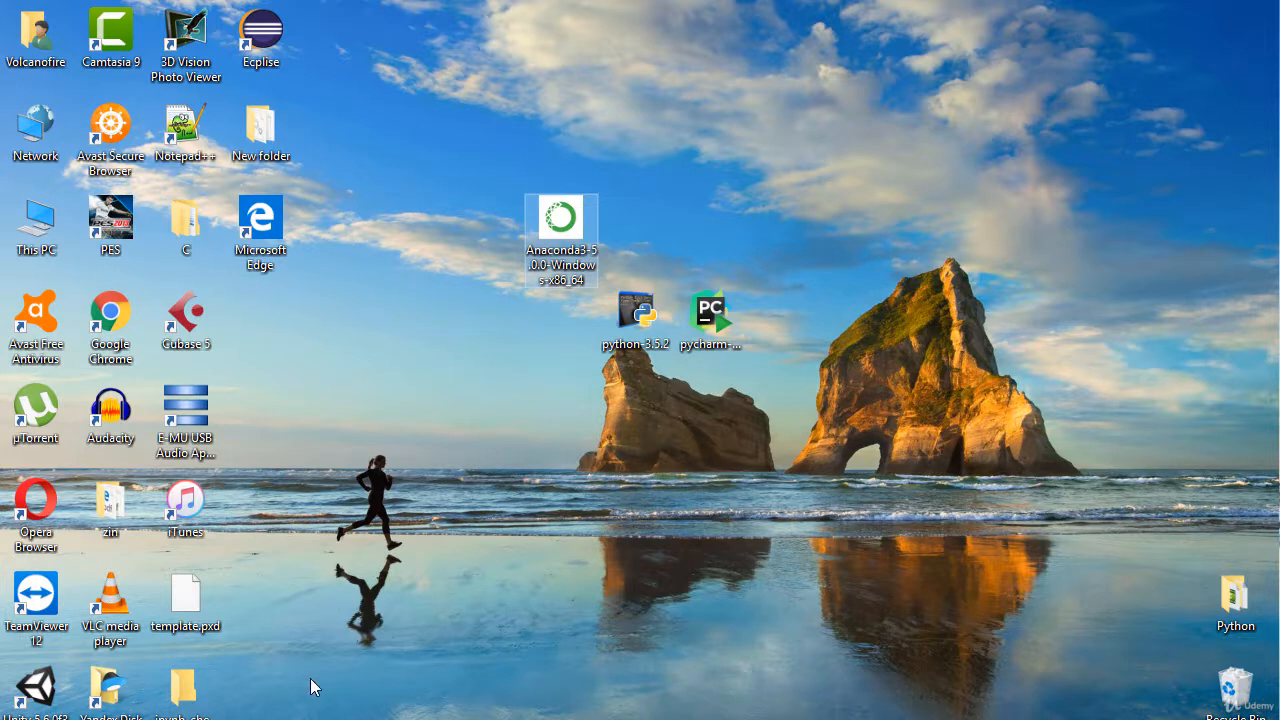
- Open Command Prompt and launch Jupyter with the command "jupyter notebook"
key(super)
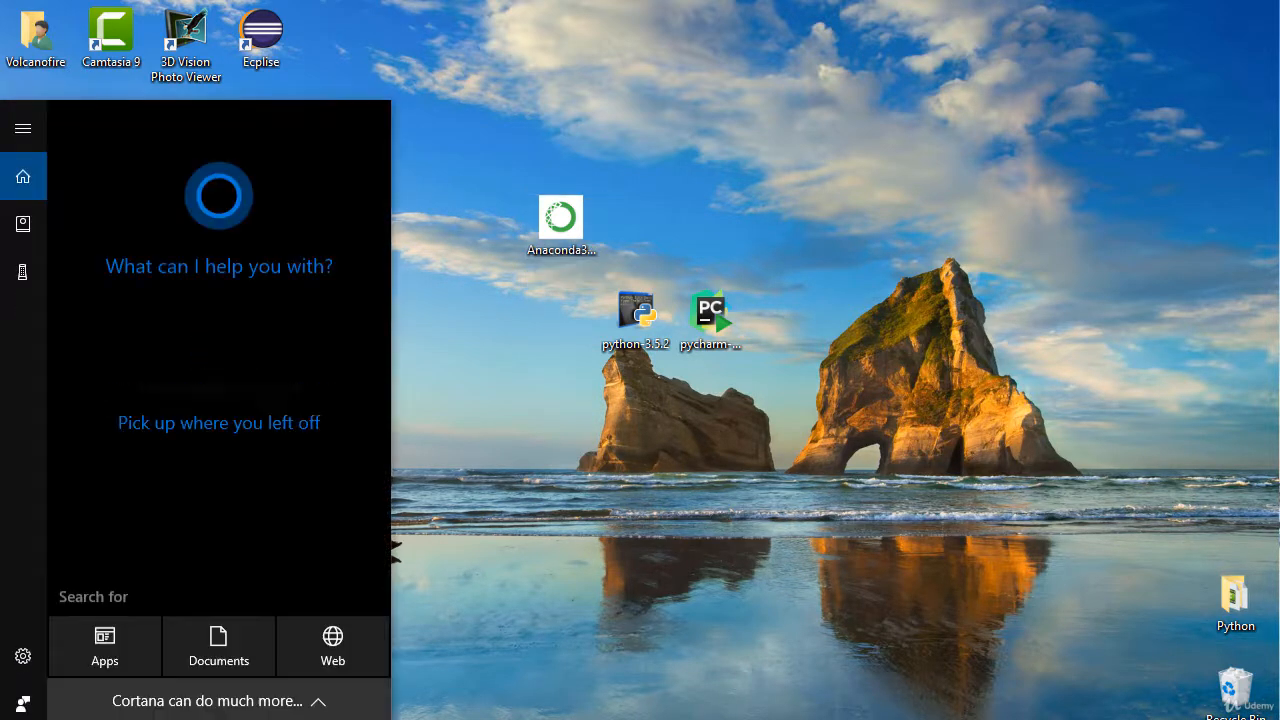
text(cmd)
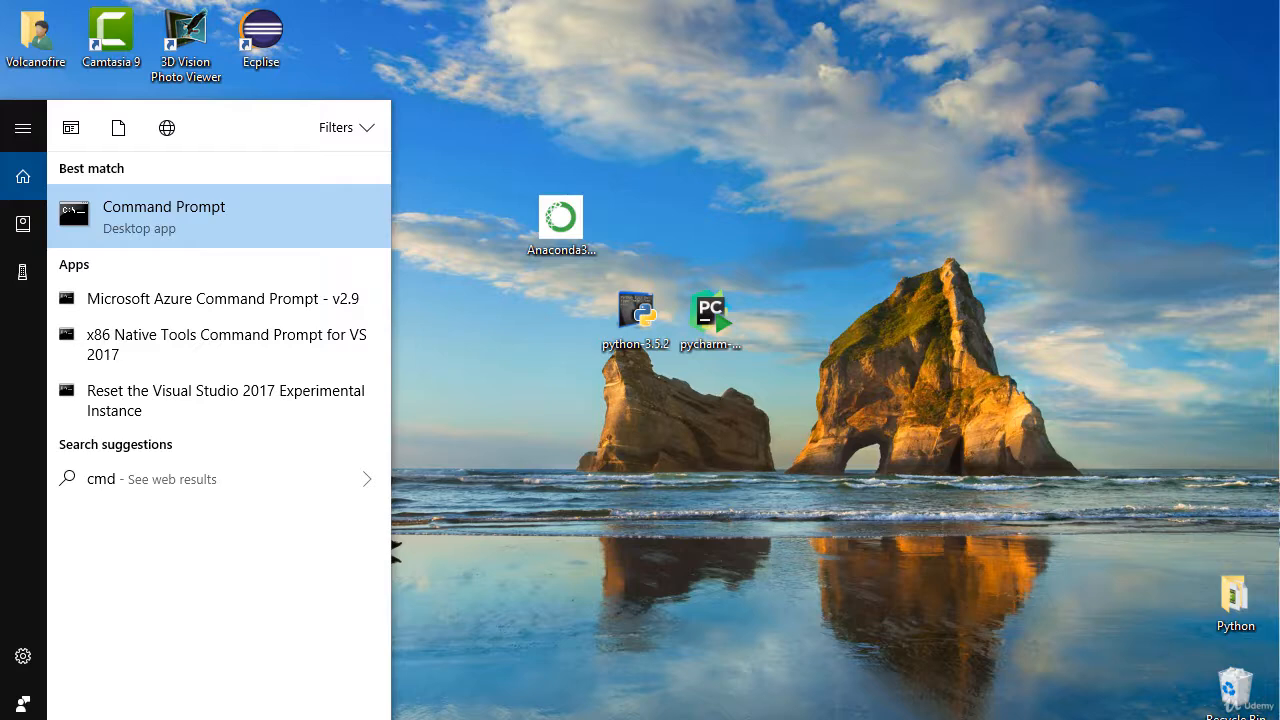
key(Return)
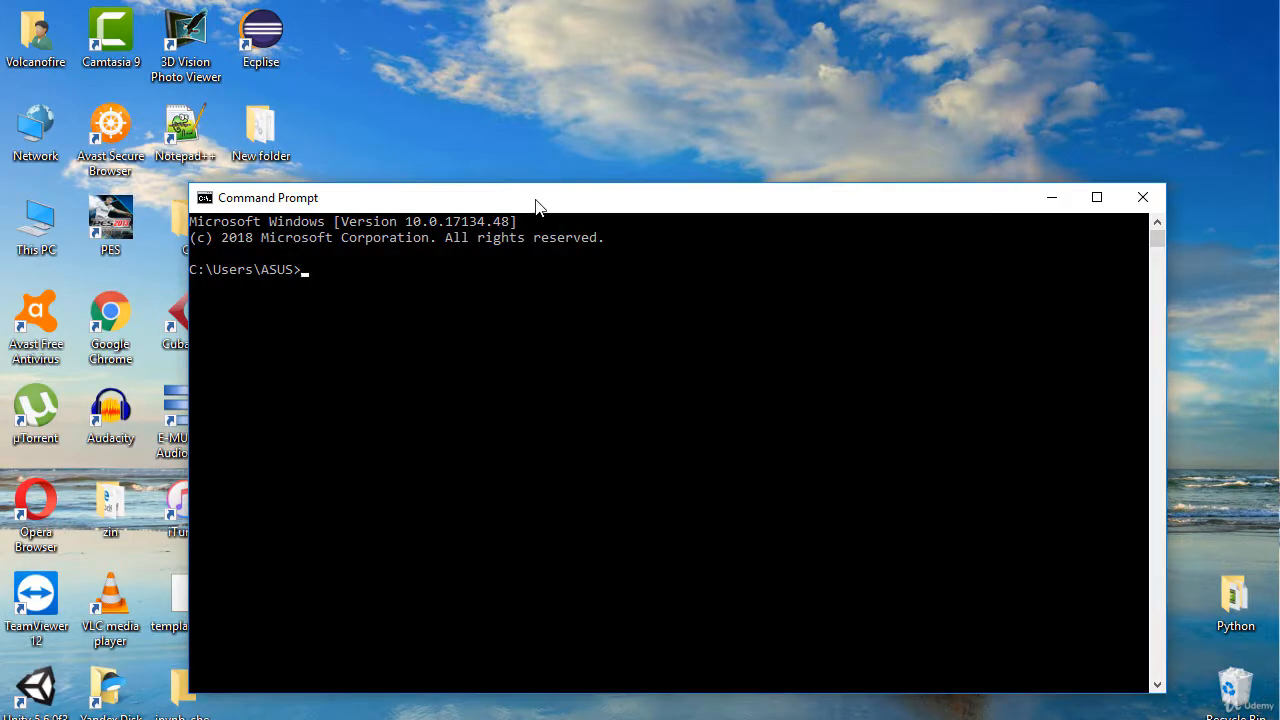
drag(535, 199, 537, 116)
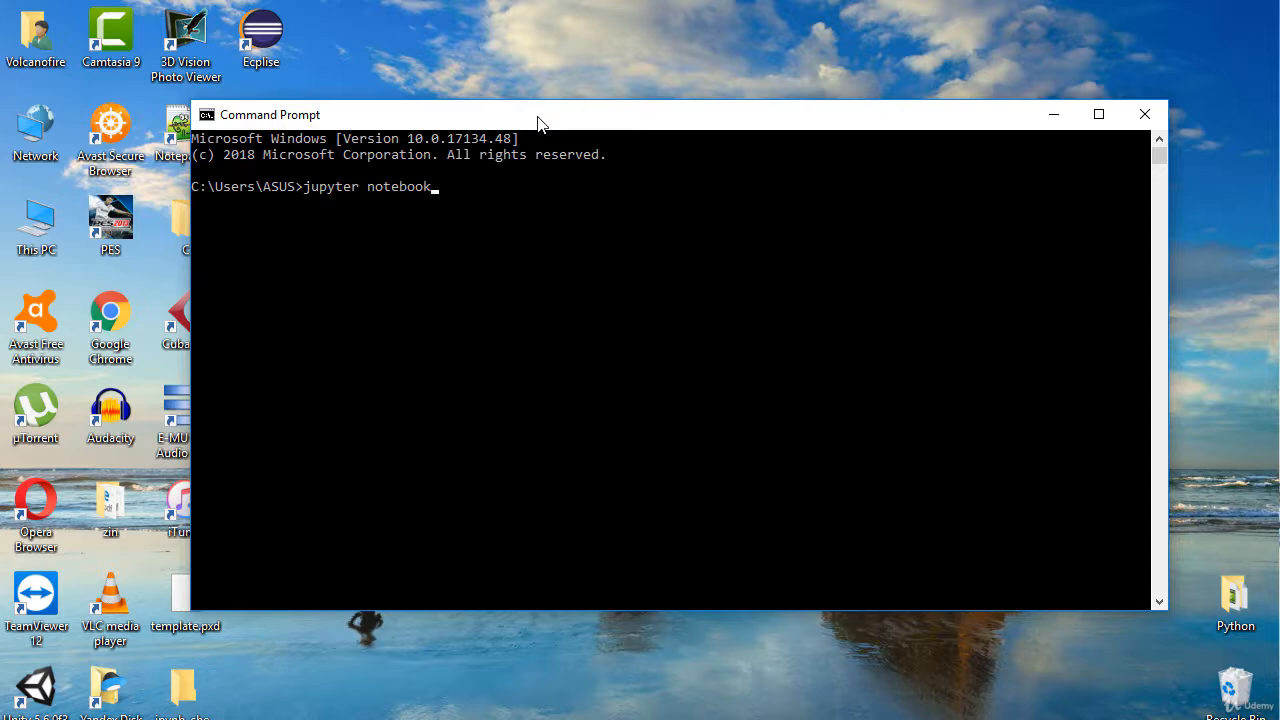
key(Return)
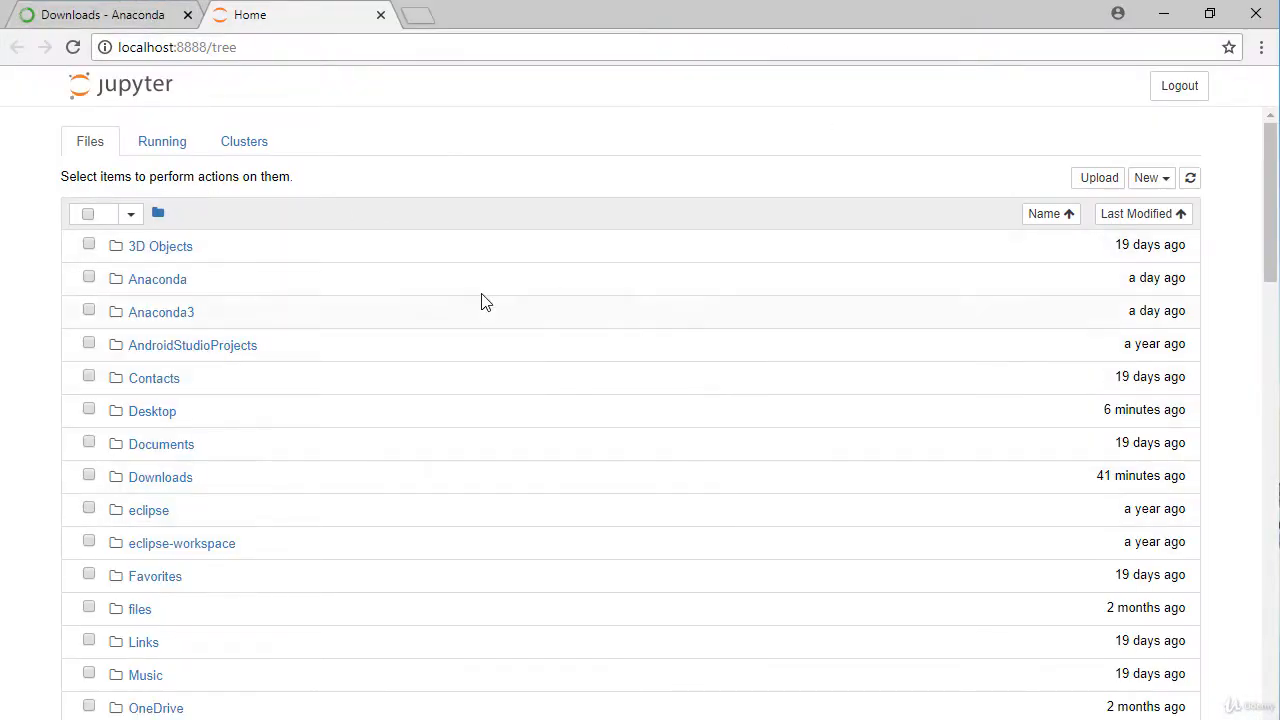
- Create a new folder inside the Desktop directory in Jupyter's file list
click(145, 414)
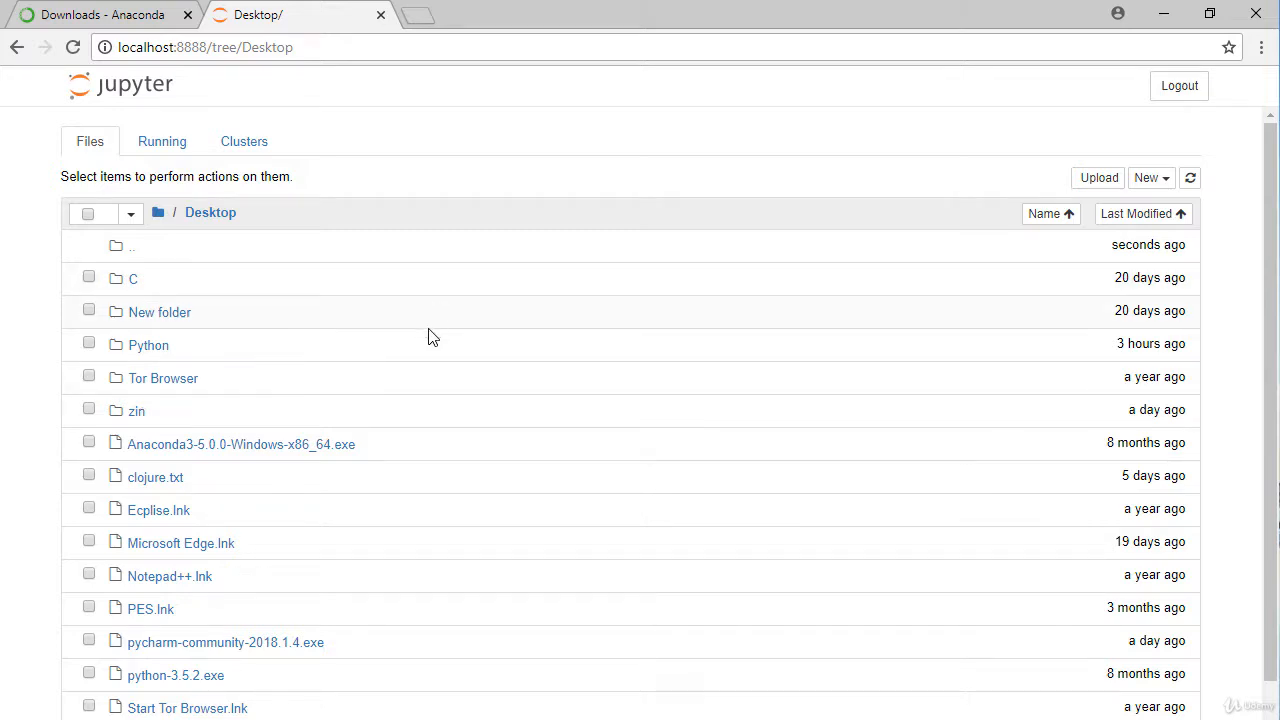
click(1157, 182)
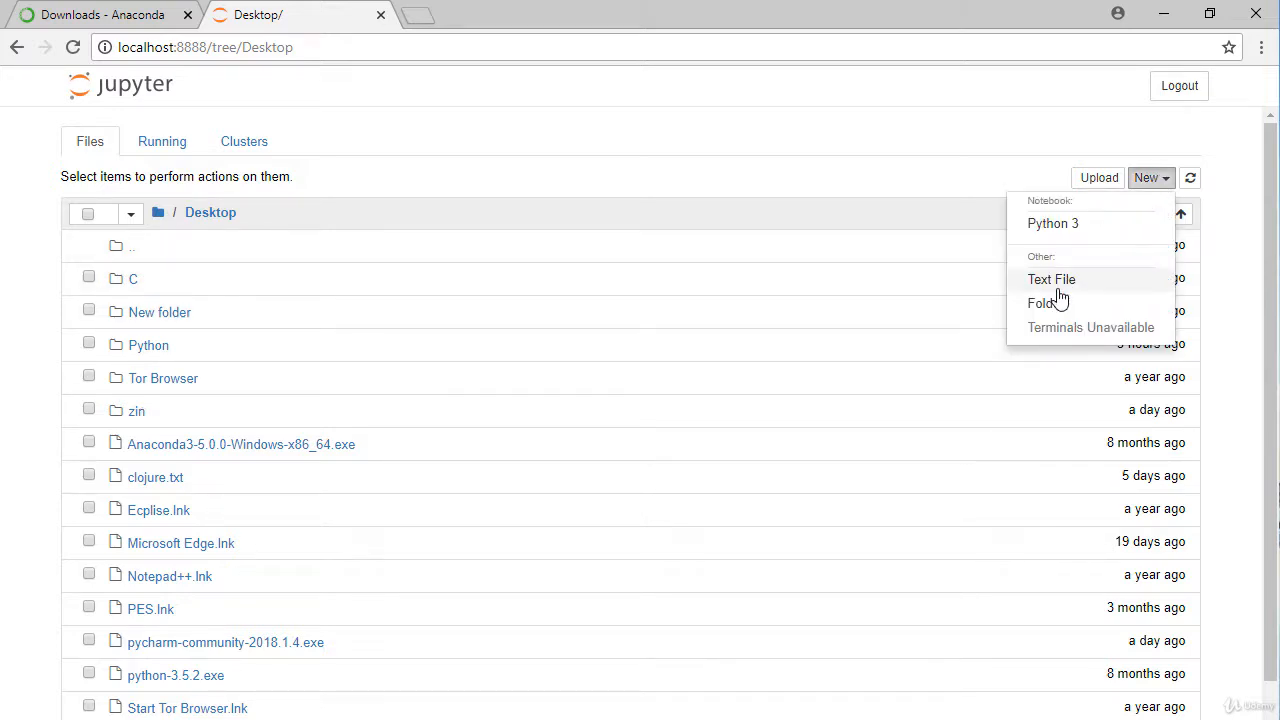
click(1056, 306)
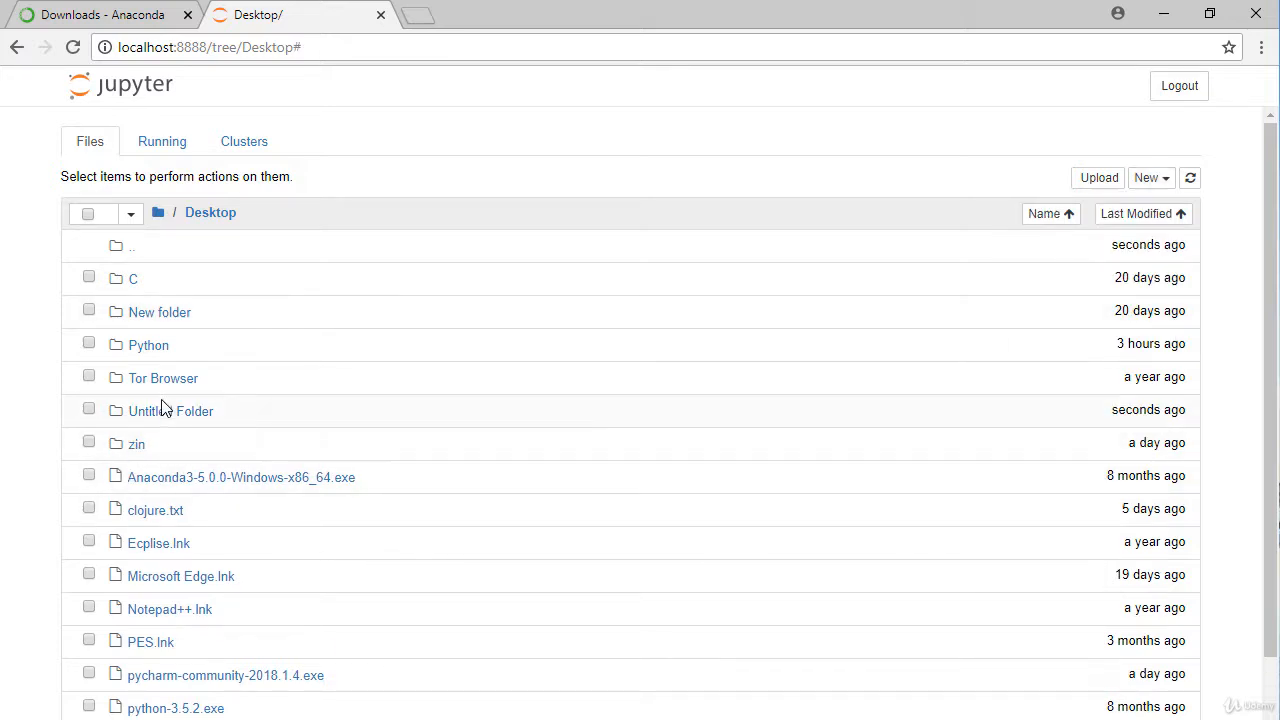
- Try to rename Untitled Folder as Python
click(88, 411)
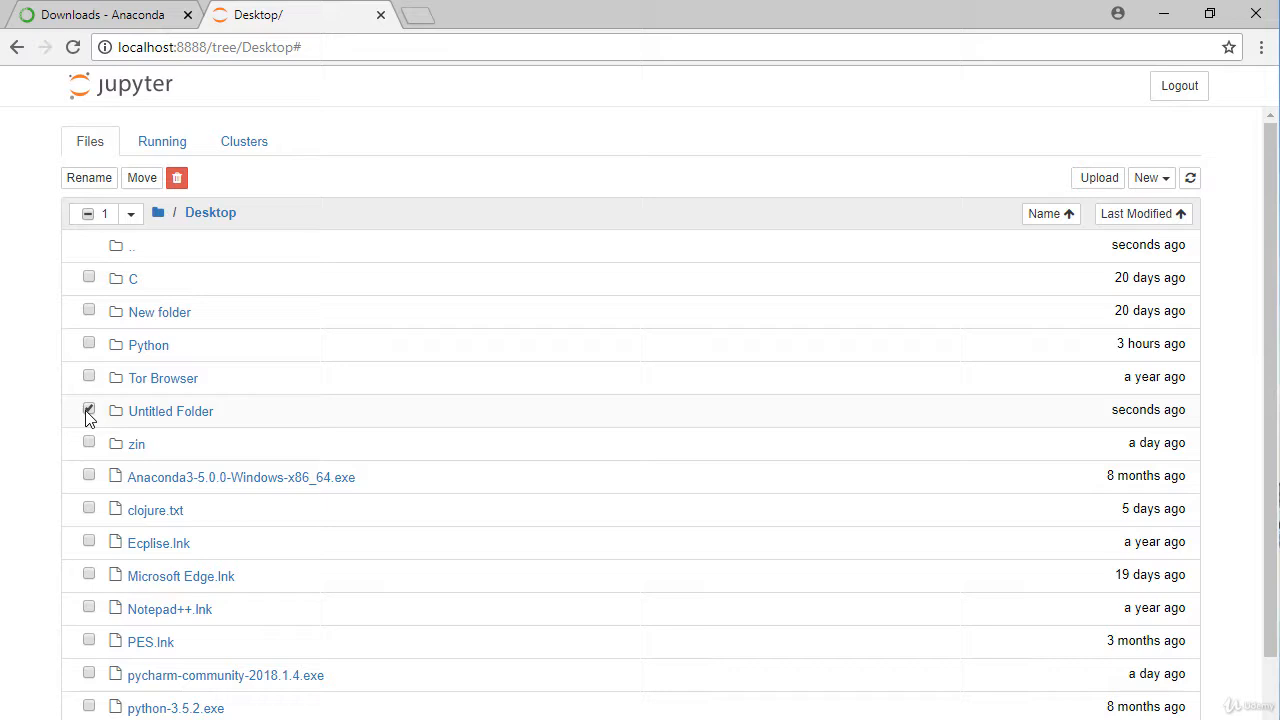
click(86, 186)
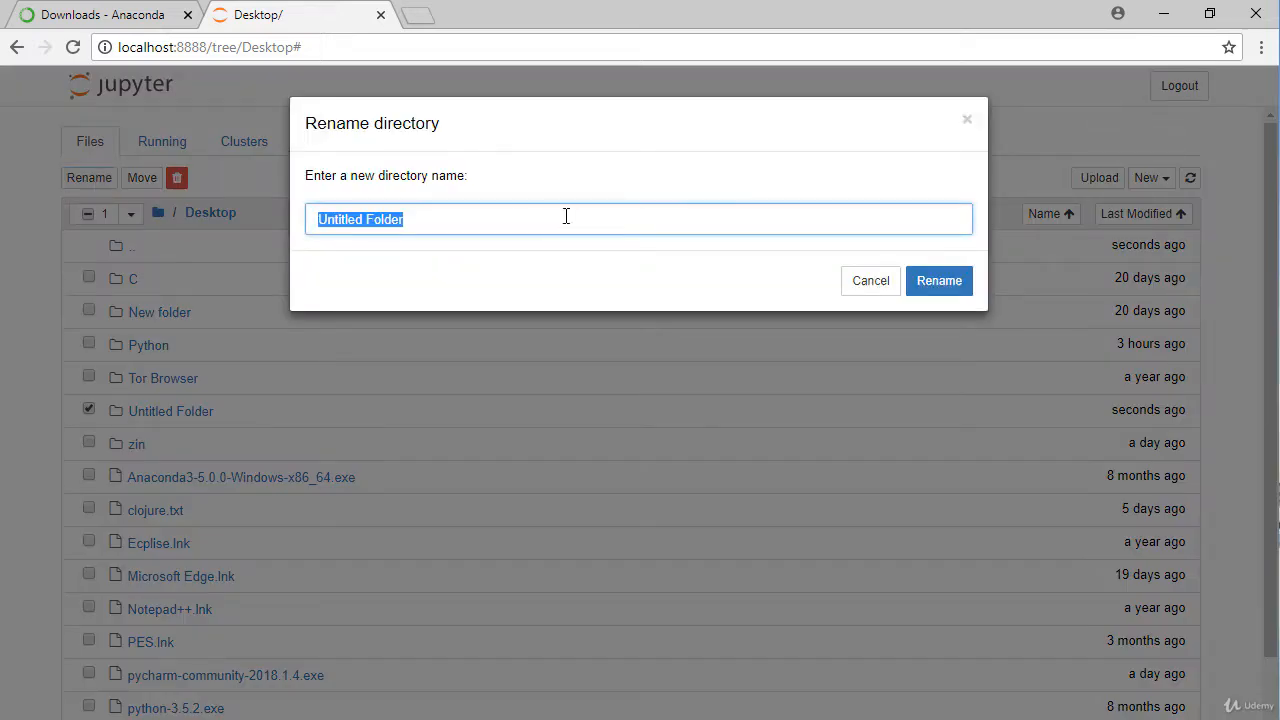
text(Python)
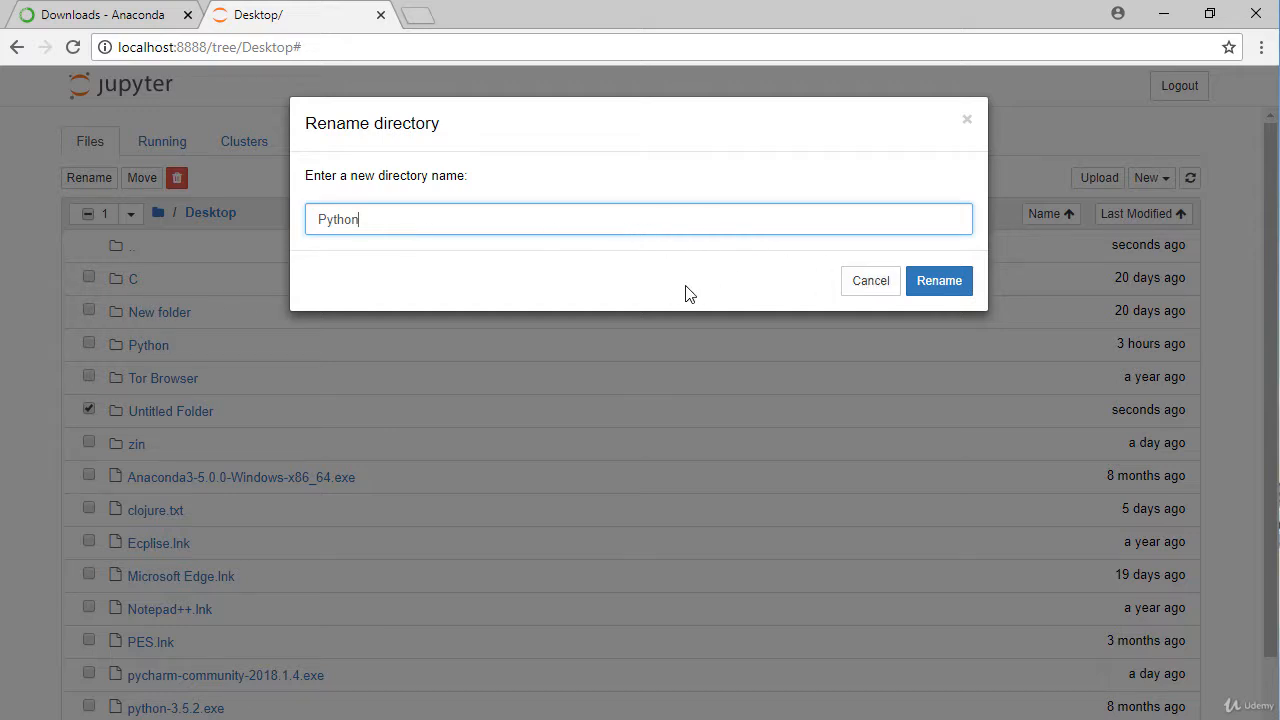
click(957, 280)
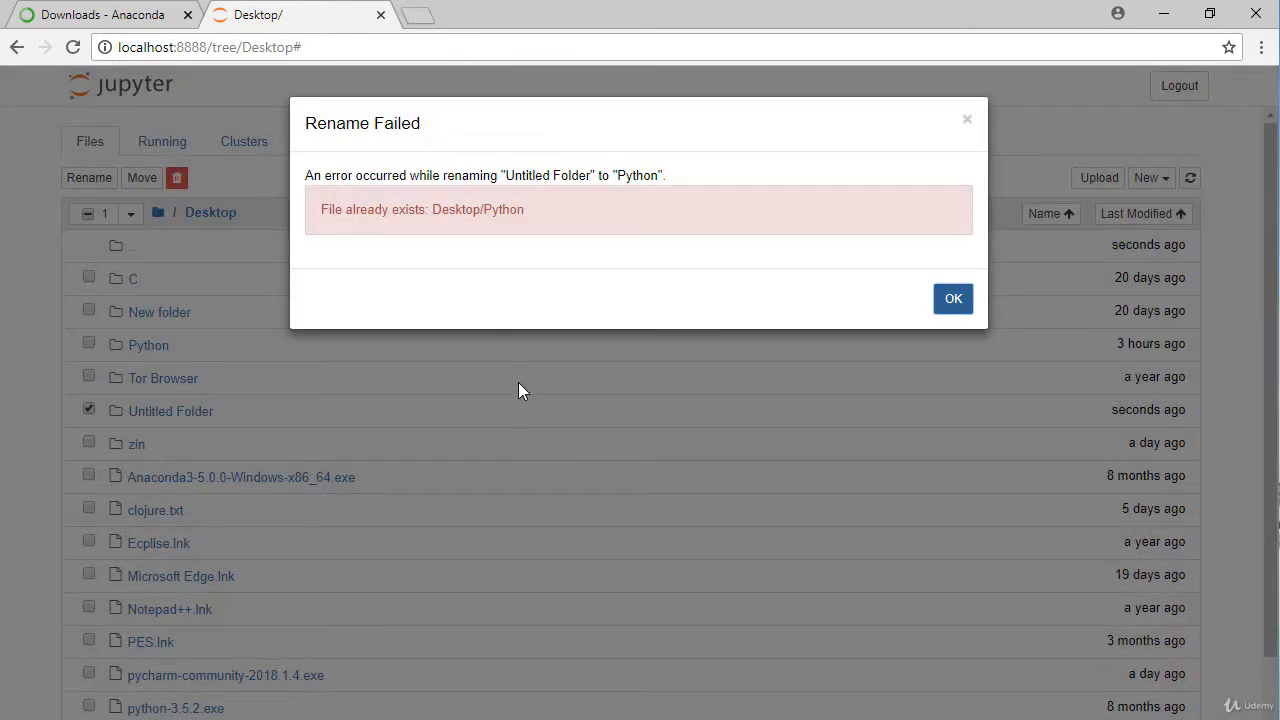
click(948, 306)
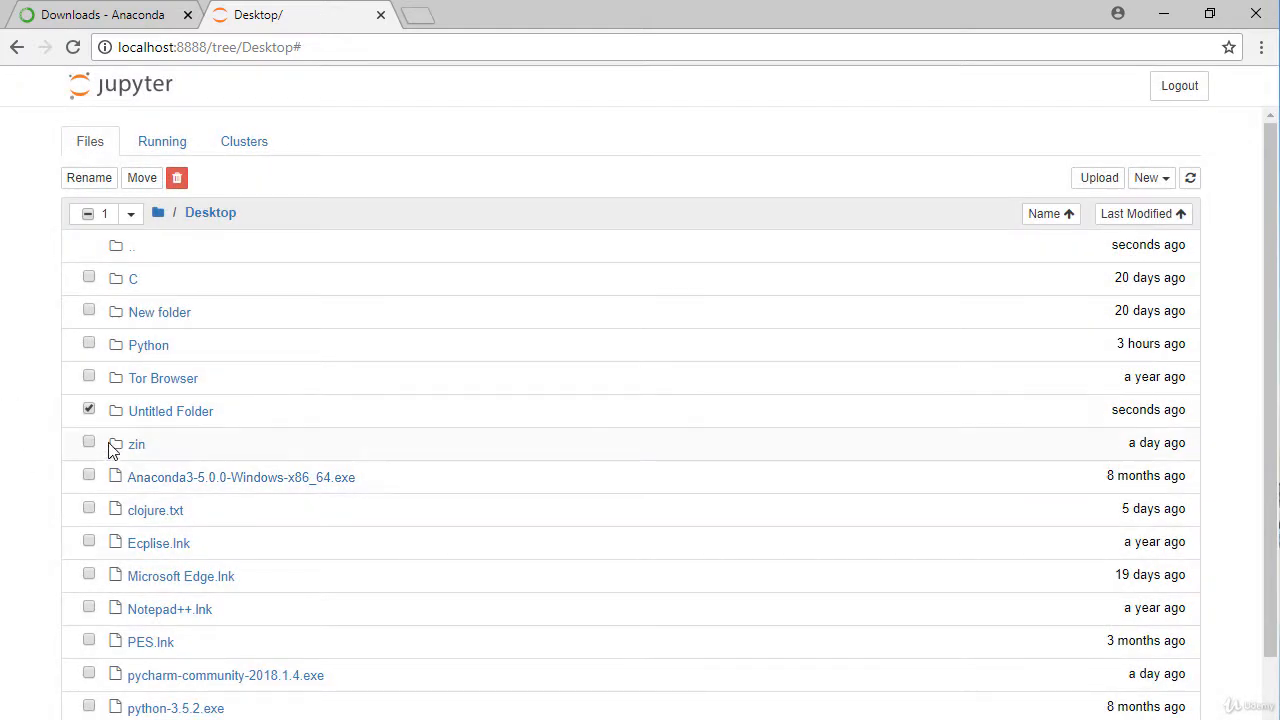
- Rename the Untitled Folder directory as Python Course
click(90, 180)
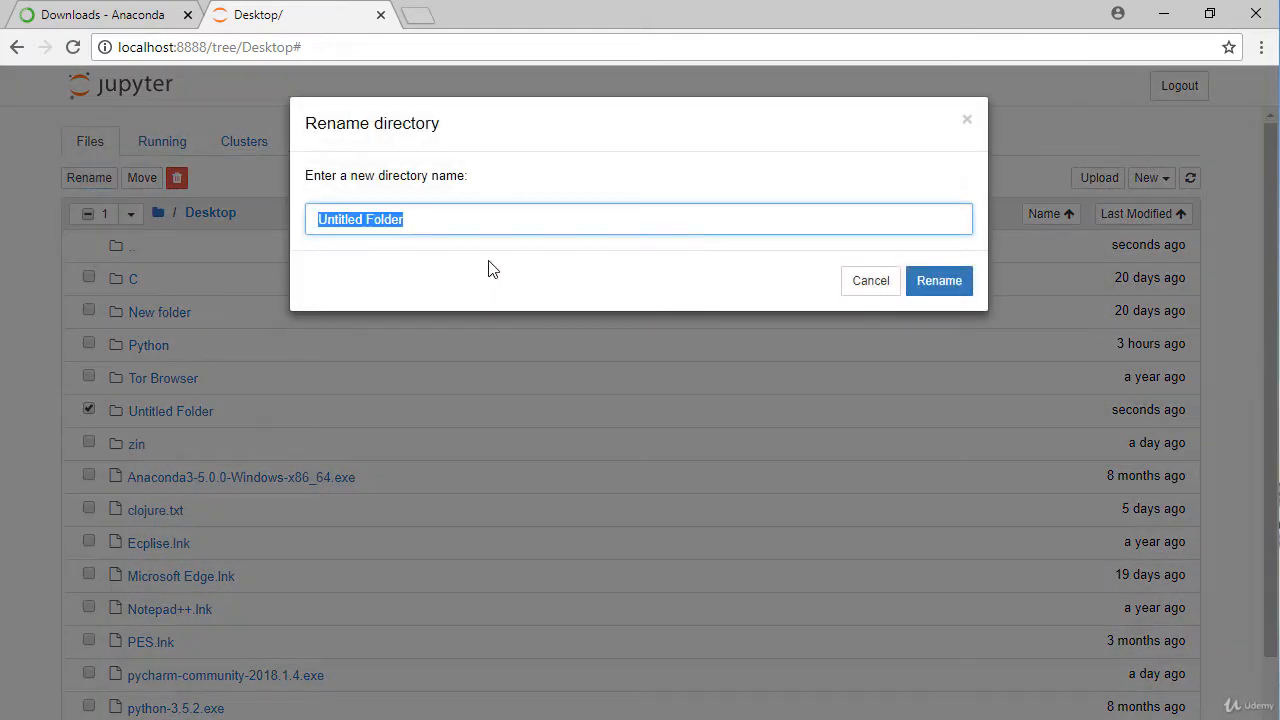
text(Python Course)
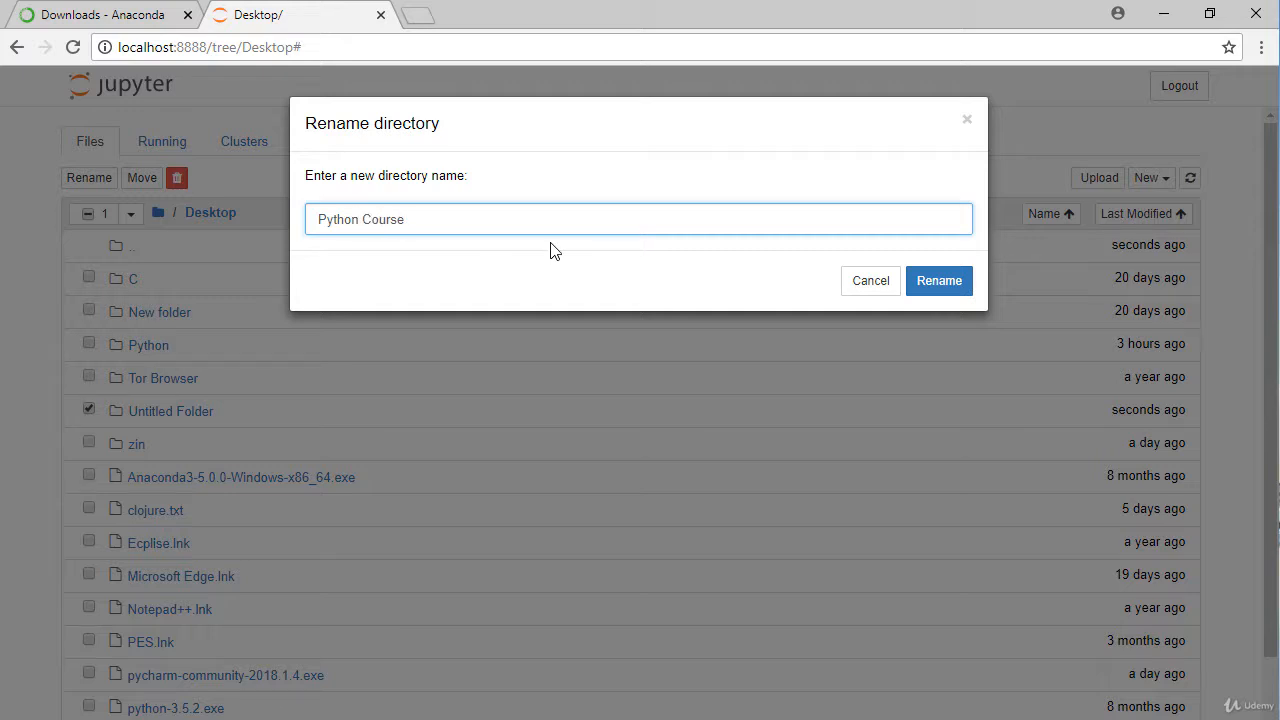
click(968, 278)
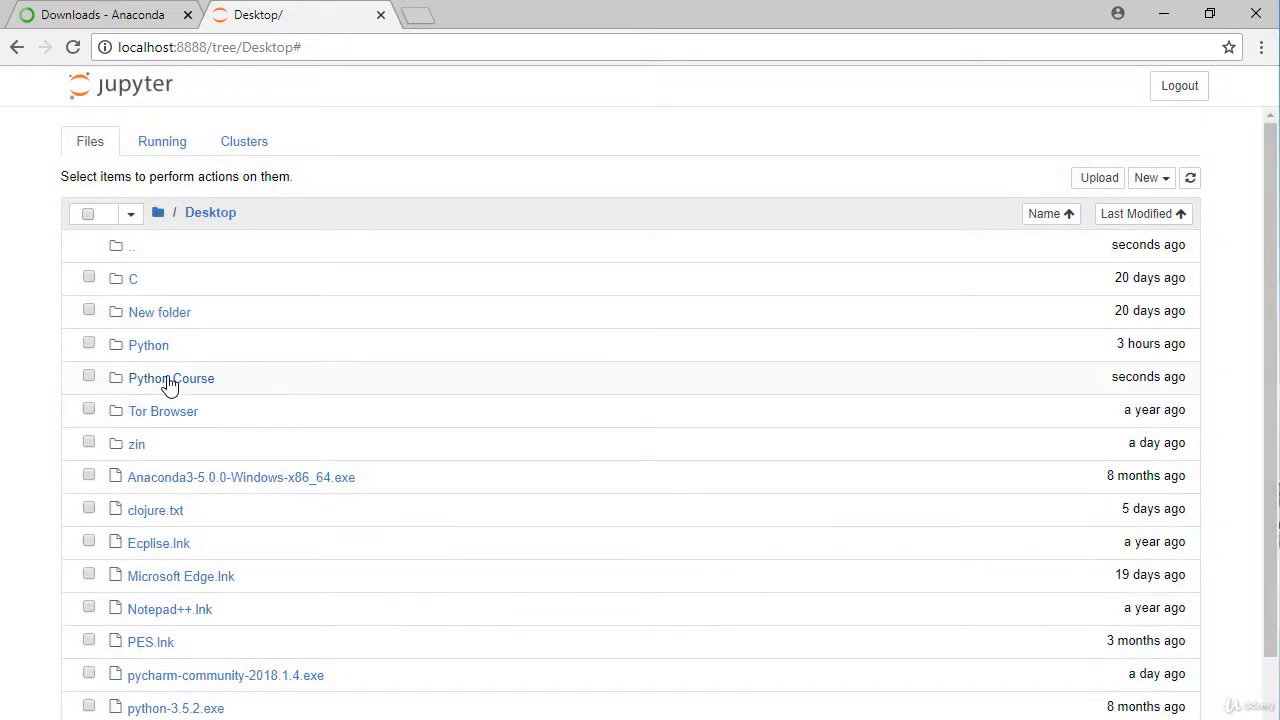
- Create a new Python 3 notebook inside the Python Course folder
click(170, 380)
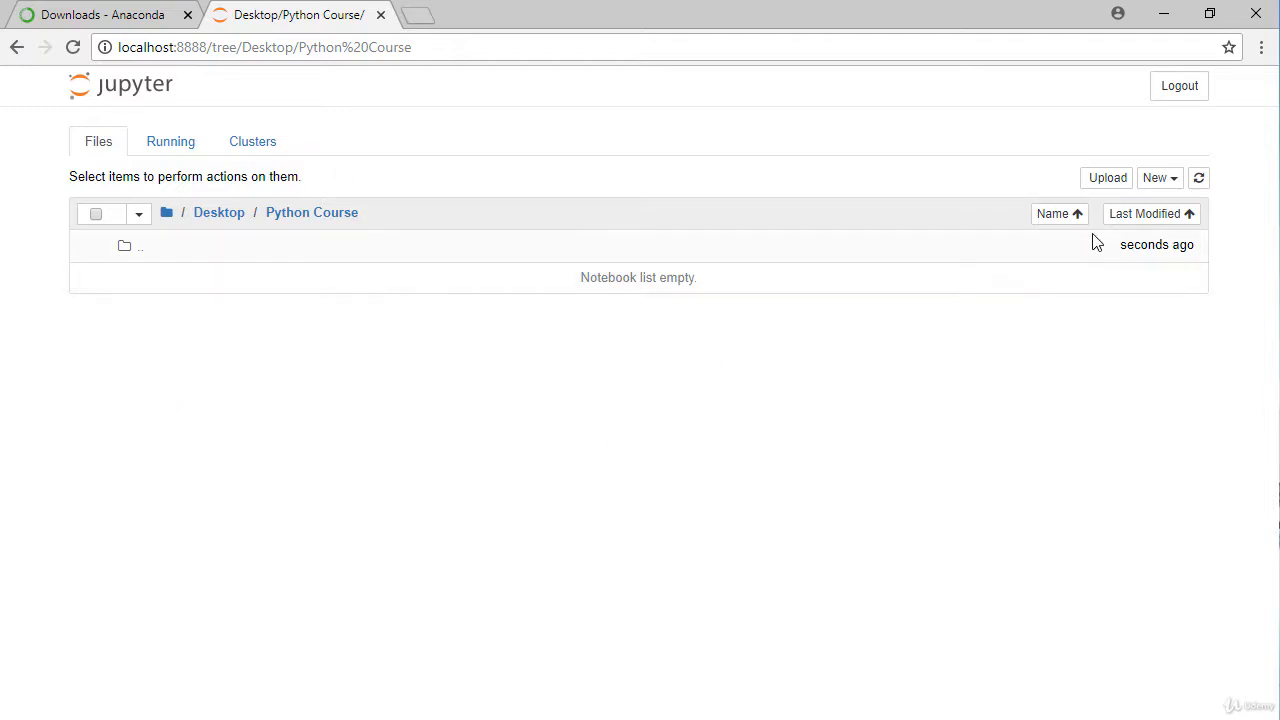
click(1166, 180)
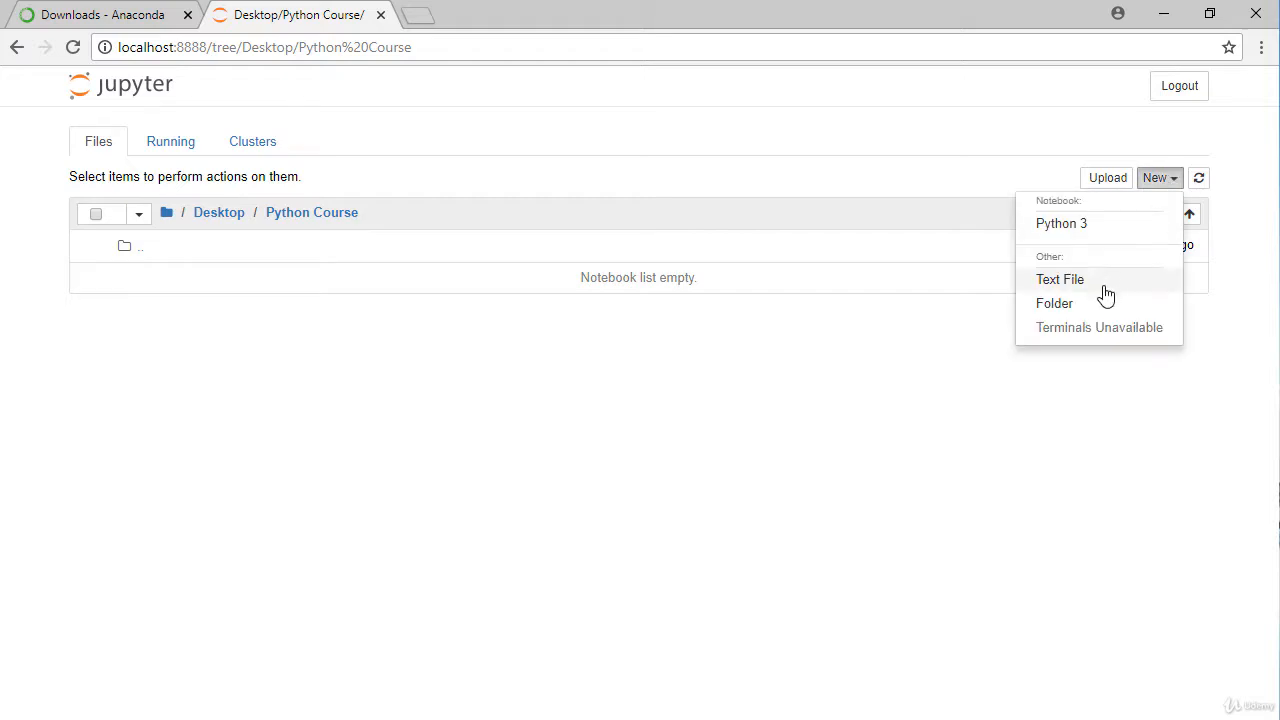
click(1088, 231)
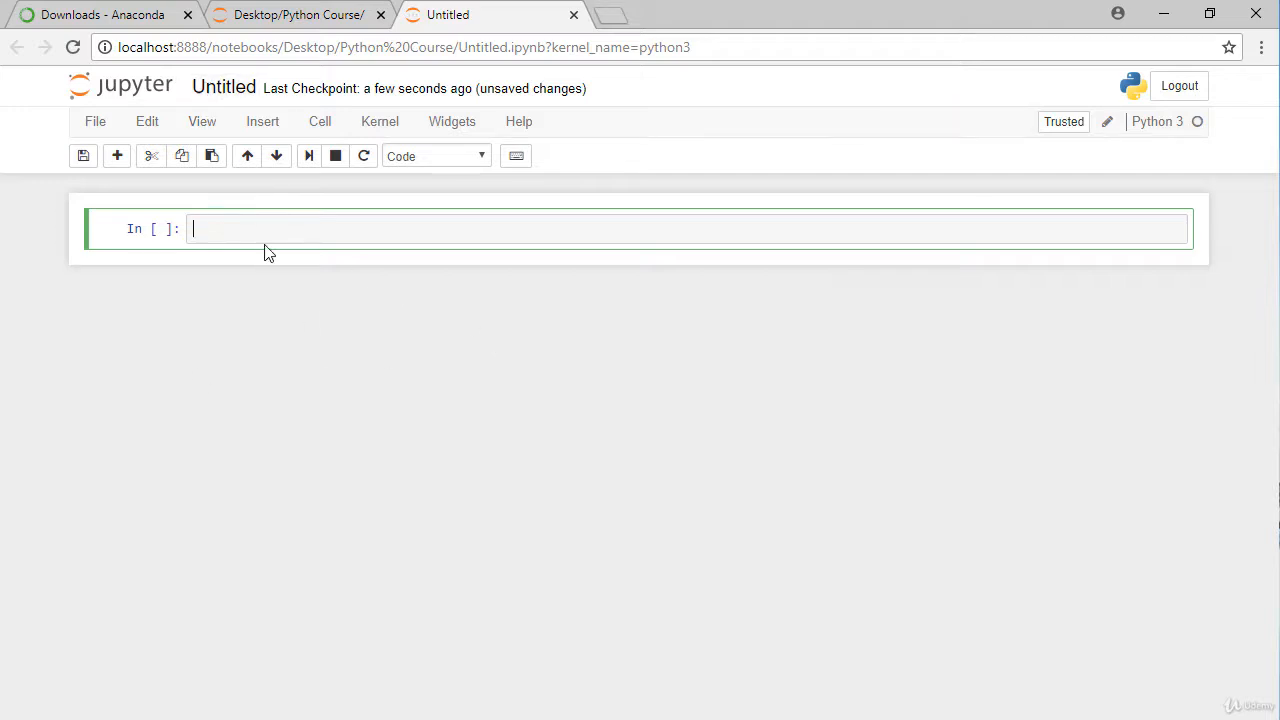
- Rename the untitled notebook as Hello Python
click(218, 90)
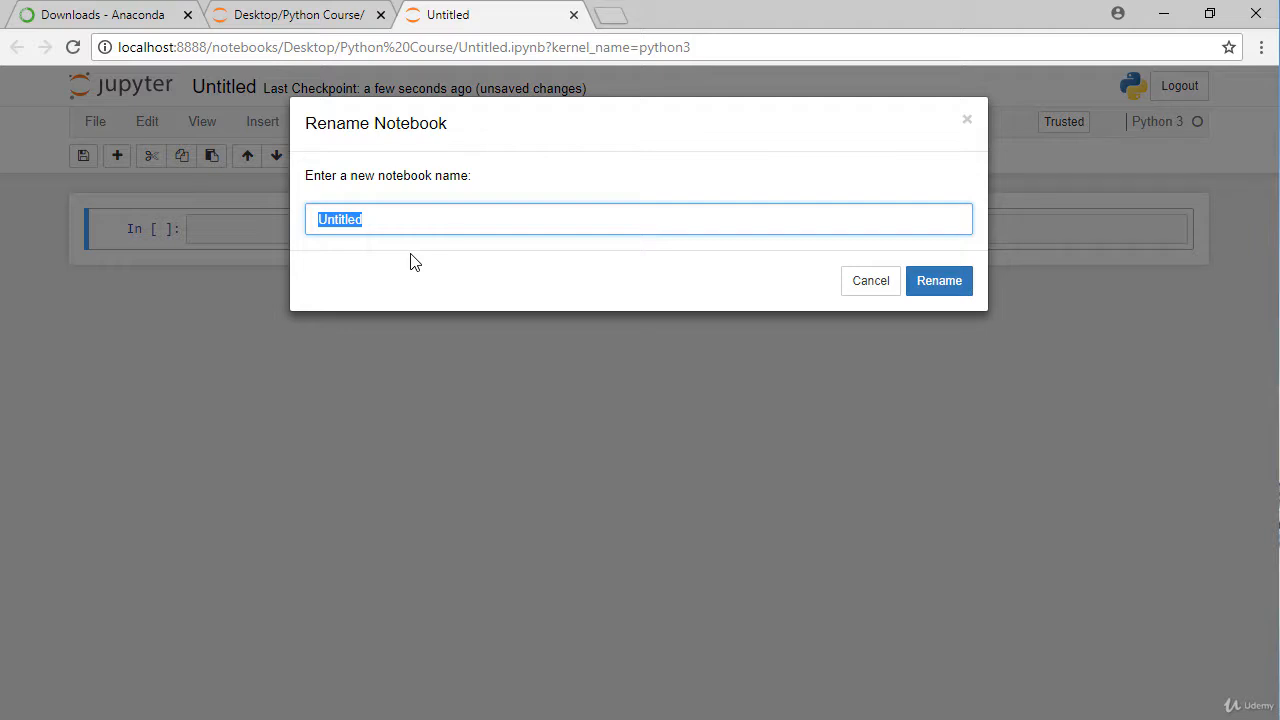
text(Hell)
text(llo )
text(Python)
click(956, 287)
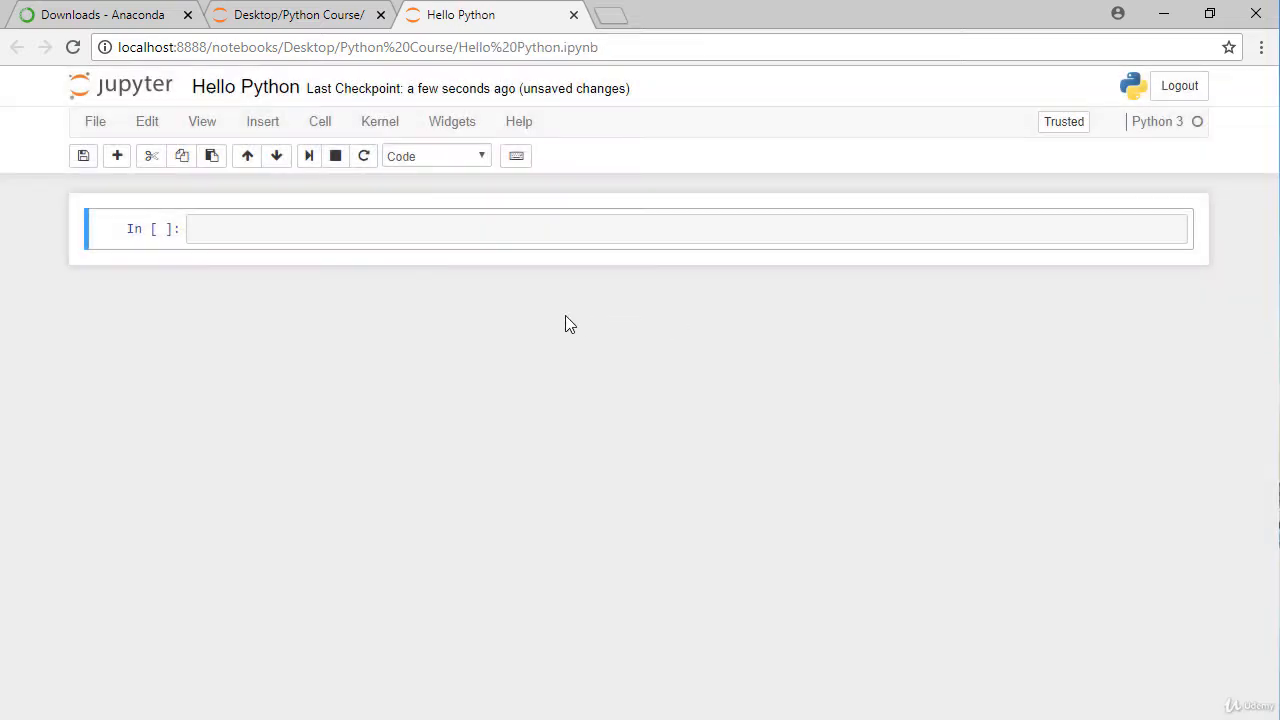
- Switch the empty first cell's type to Markdown and back to Code
click(306, 236)
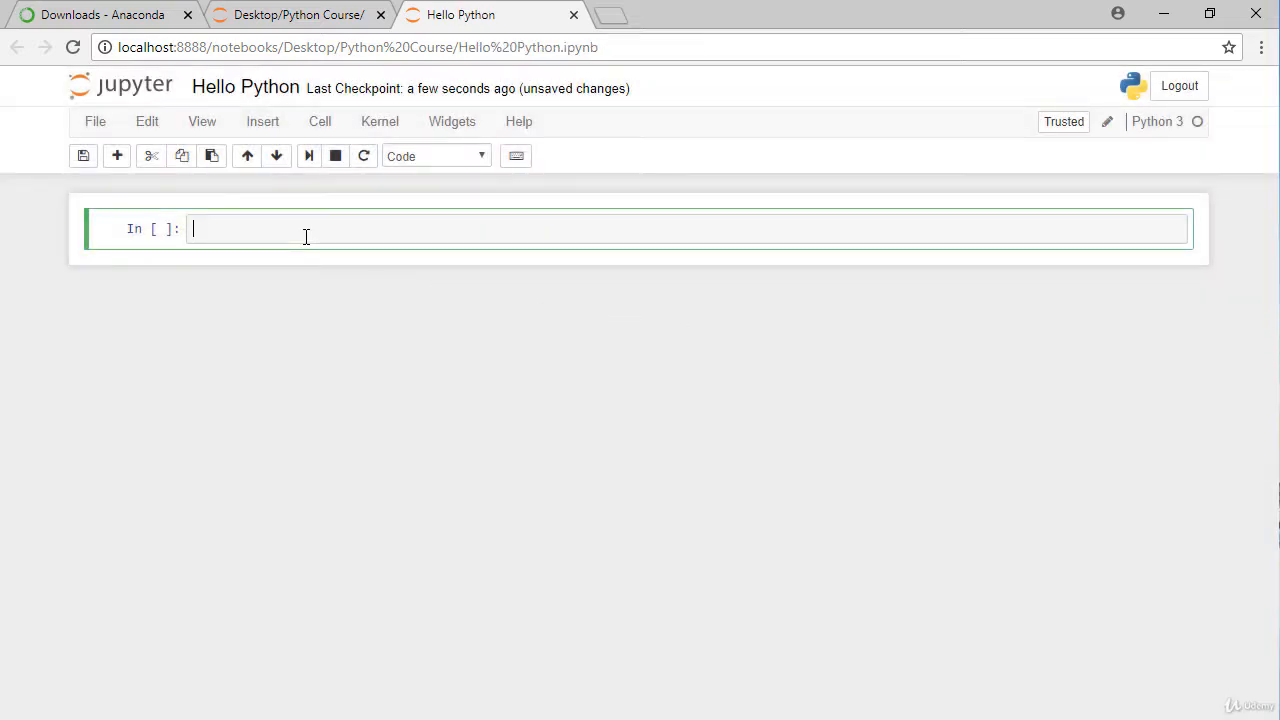
click(436, 156)
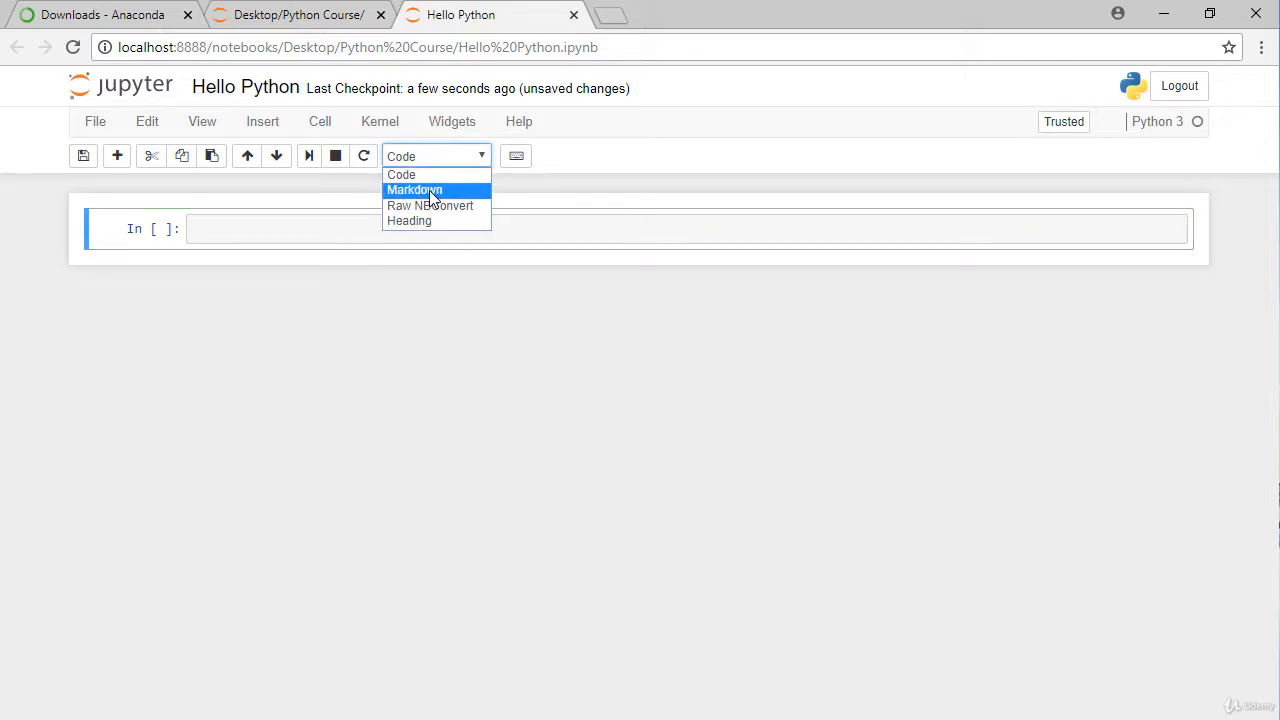
click(429, 190)
click(309, 232)
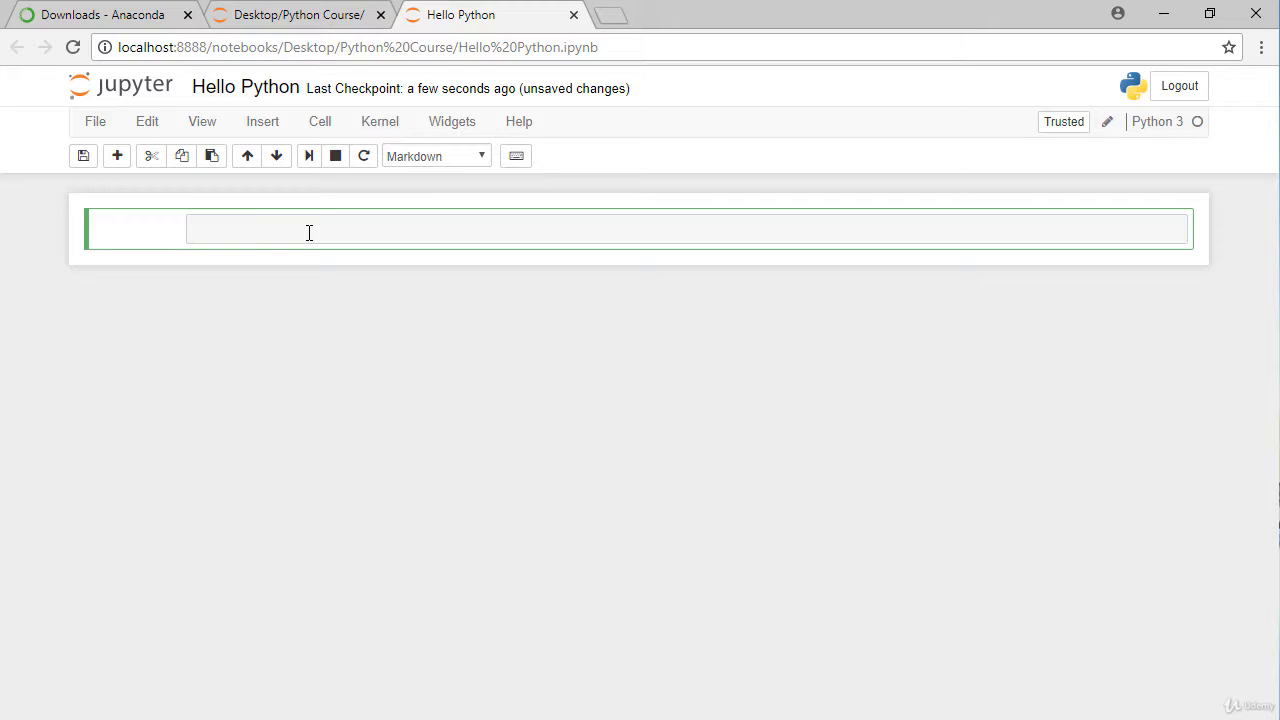
click(416, 158)
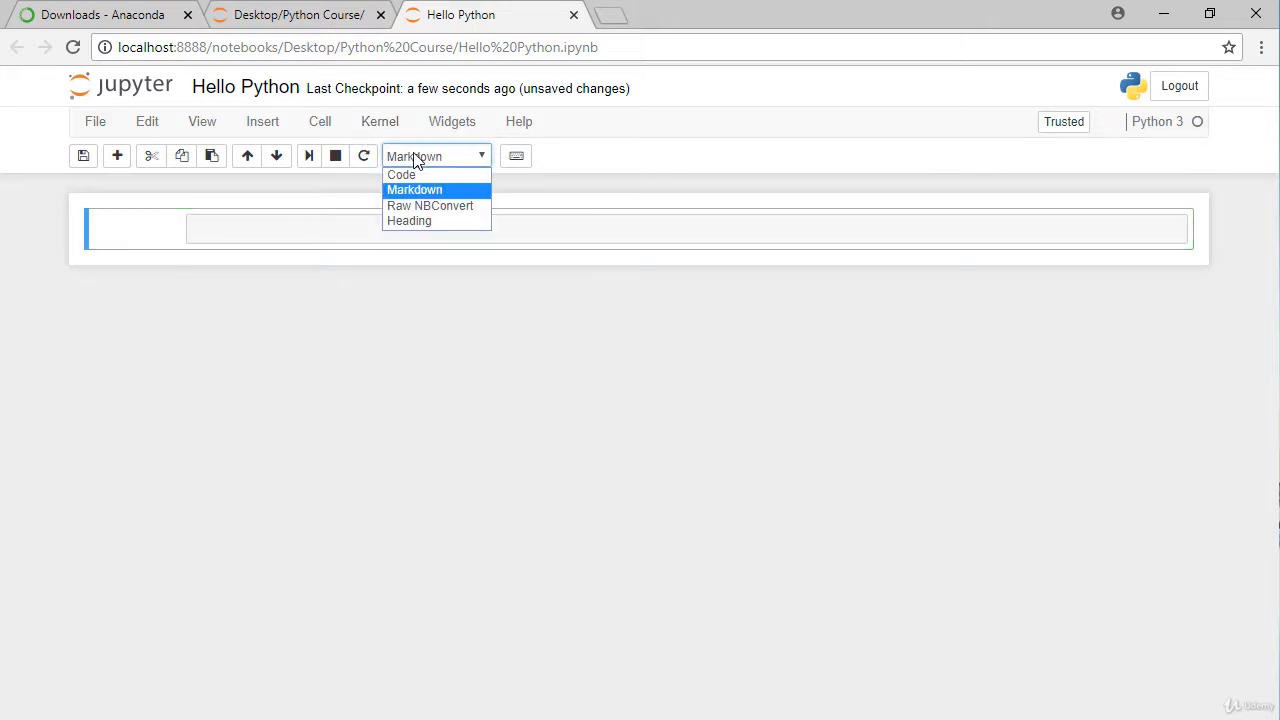
click(405, 175)
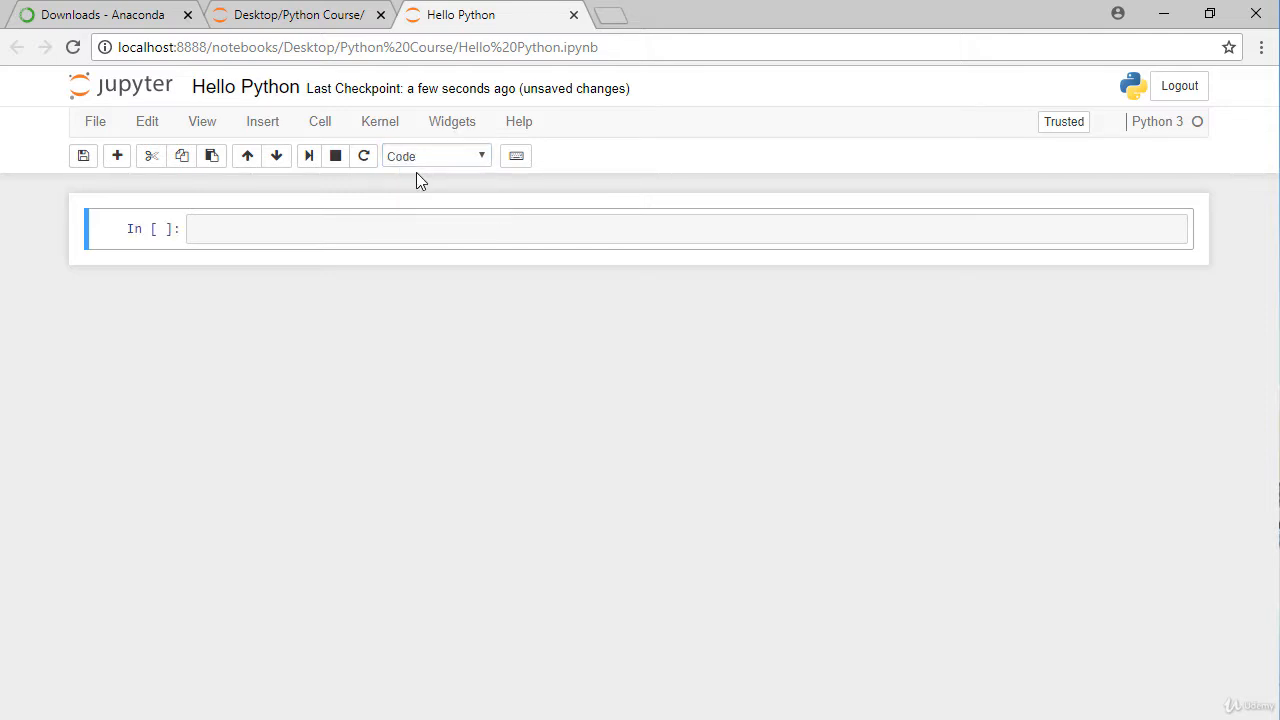
- Set the first cell's type to Markdown and enter the level-three heading "### Hello Python"
click(429, 158)
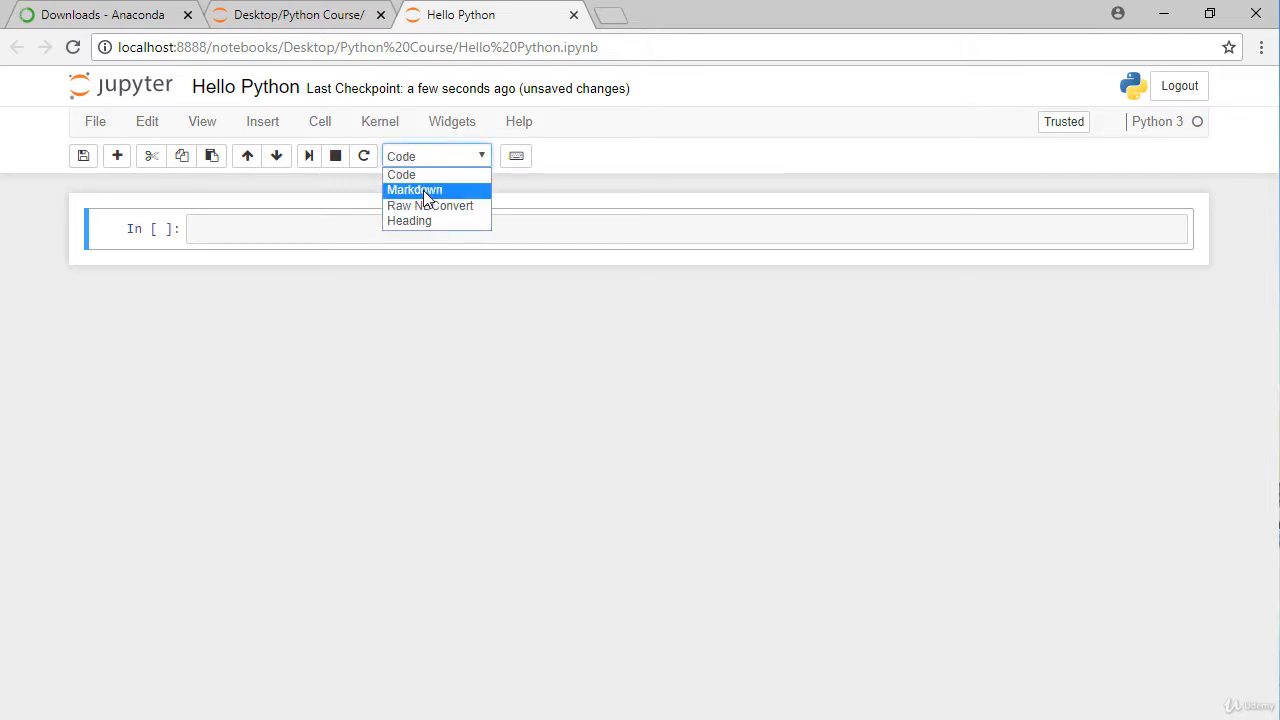
click(423, 190)
click(353, 233)
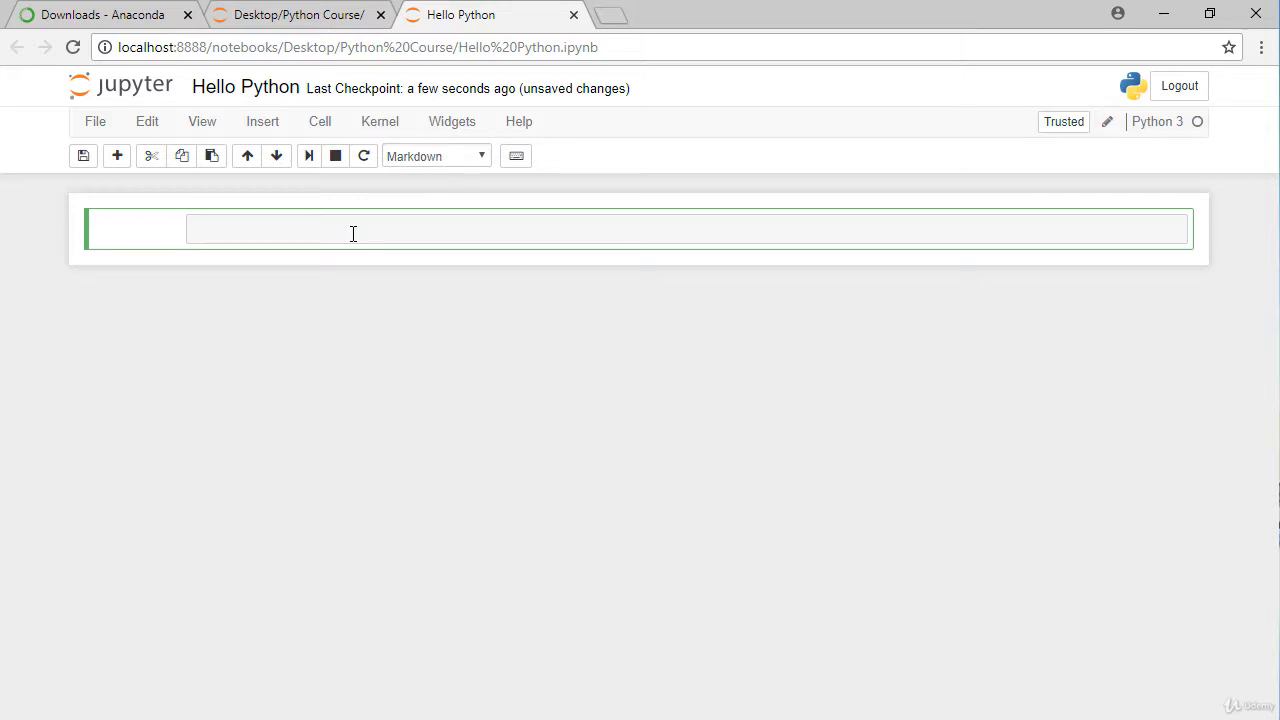
text(###)
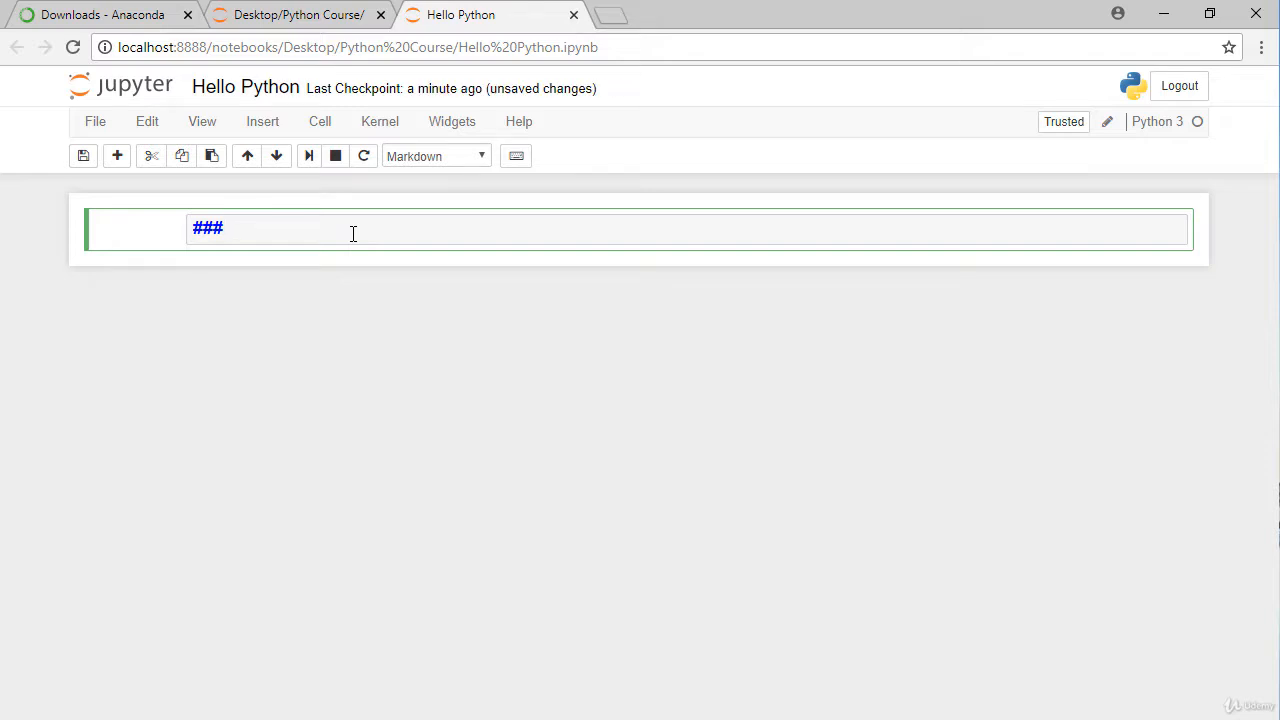
text(Hello Python)
key(Return)
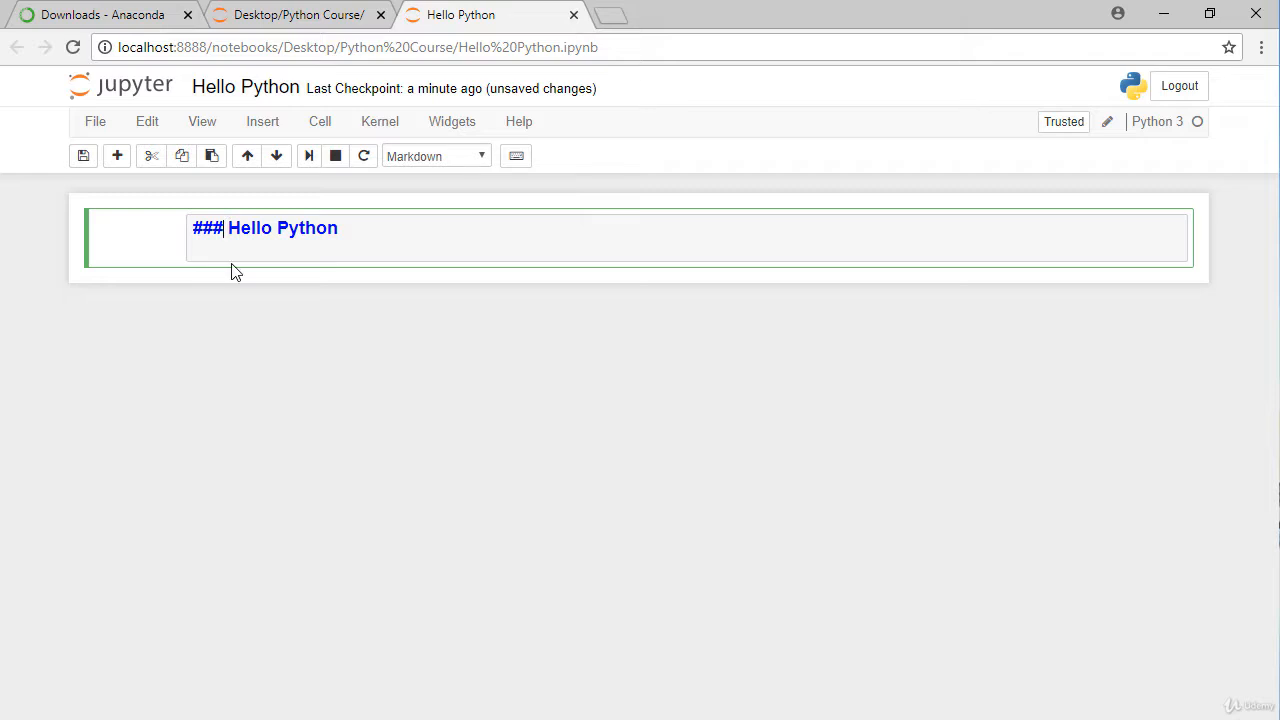
- Try four and then one hash sign on the Hello Python heading, and restore it to three
text(#)
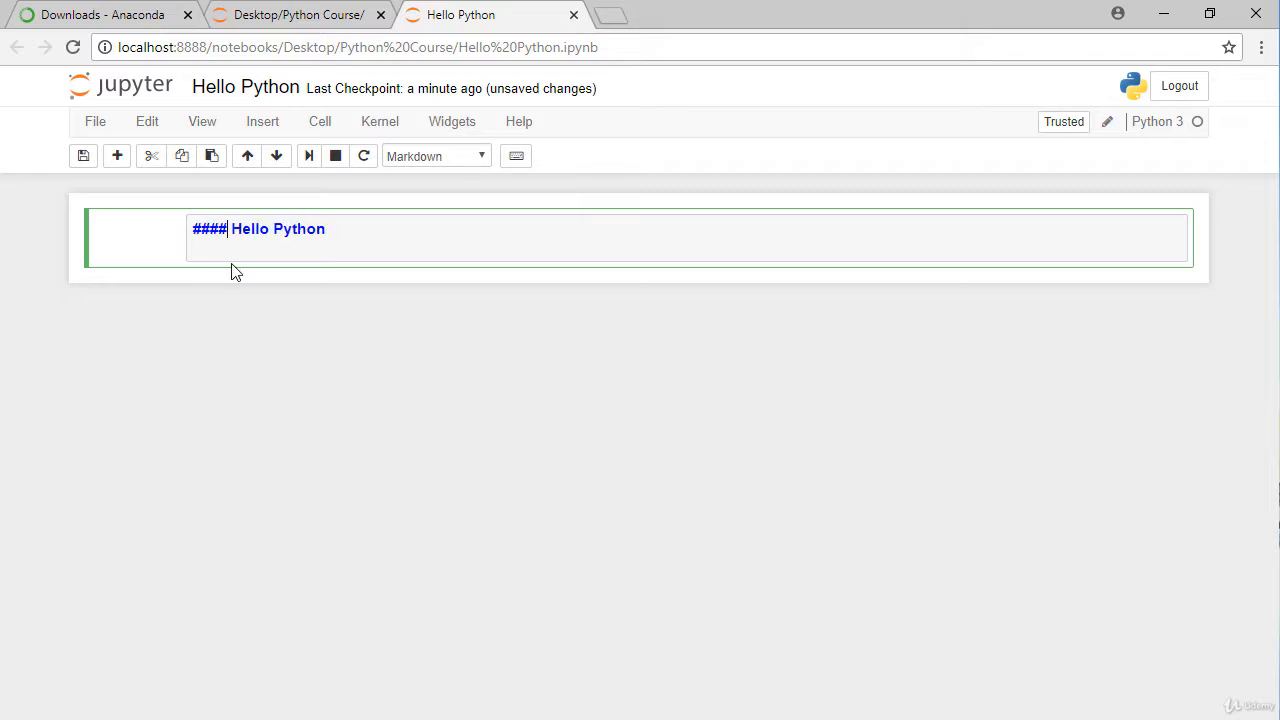
key(BackSpace)
key(BackSpace)
key(BackSpace)
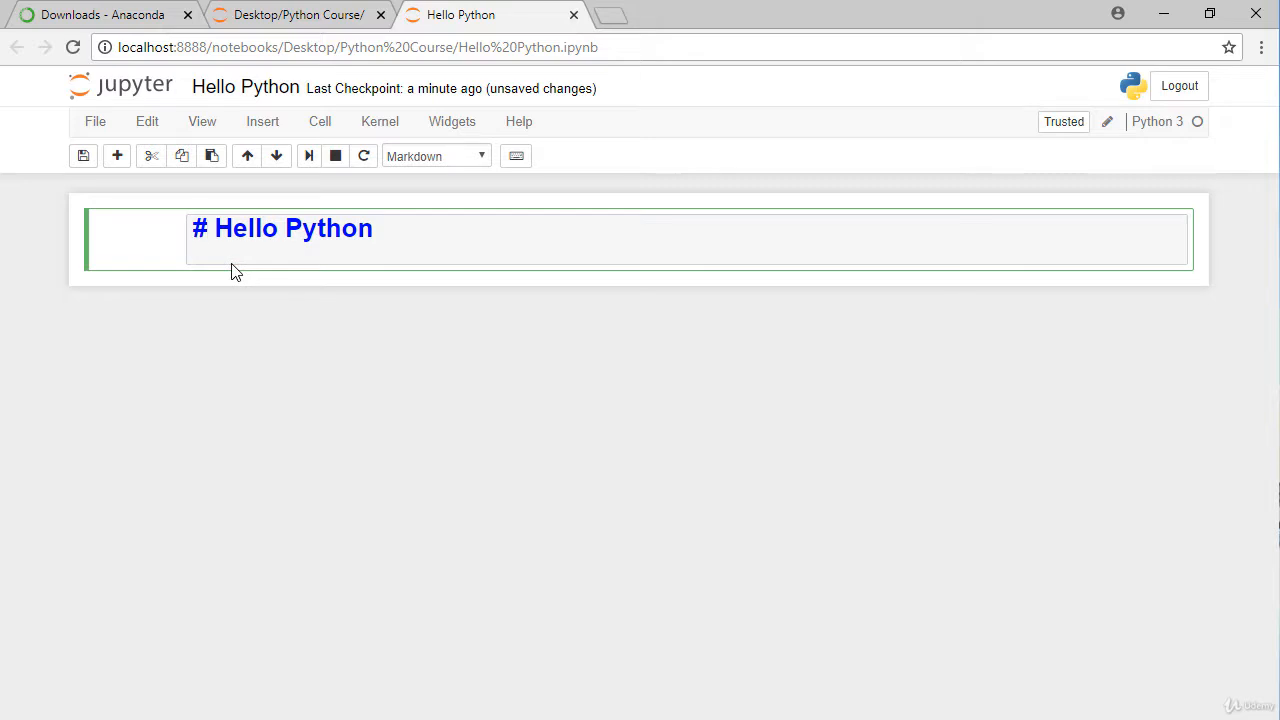
text(##)
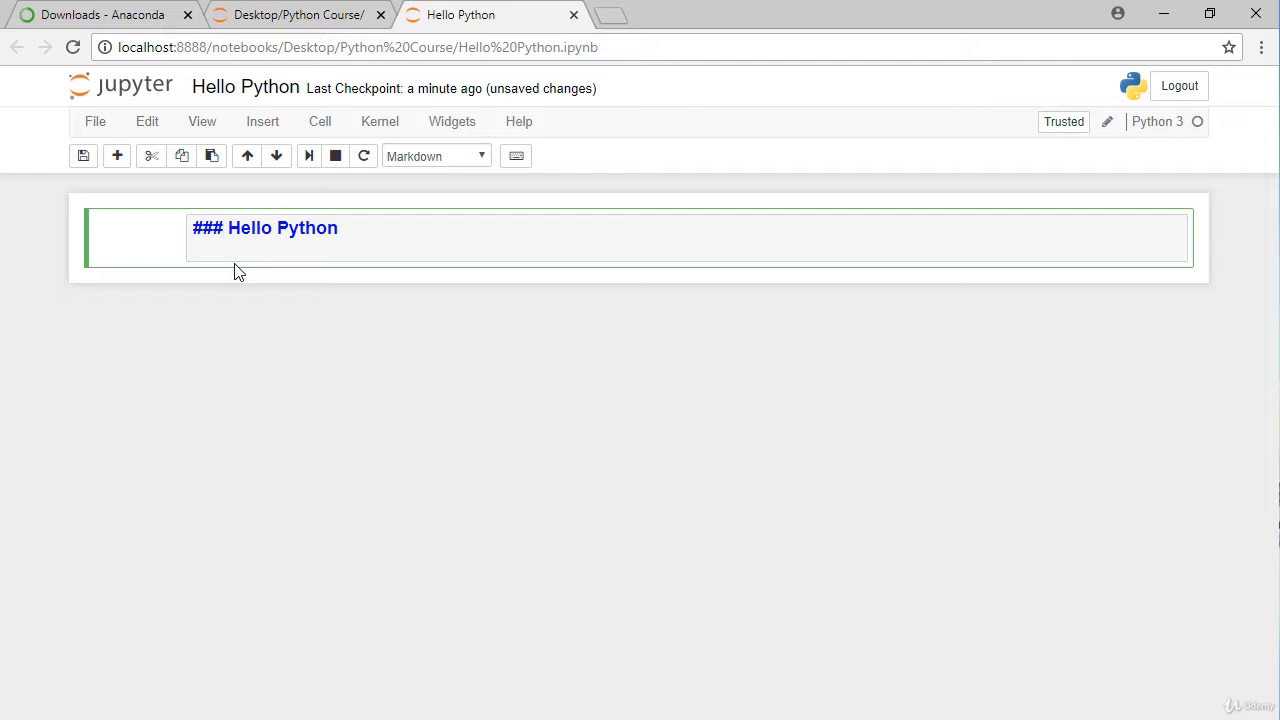
- Add the line "This is my first python code" under the heading and run the Markdown cell, inserting a new cell below
click(370, 232)
key(Return)
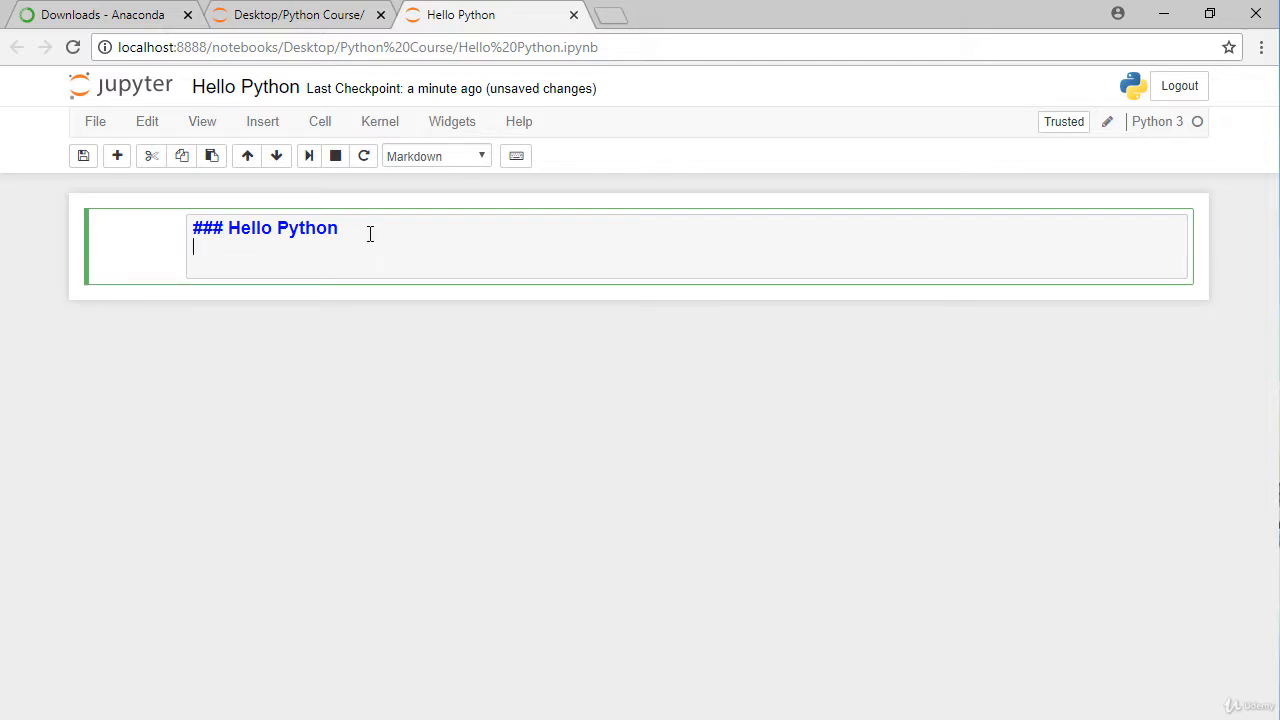
text(This is my first python code)
key(alt+Return)
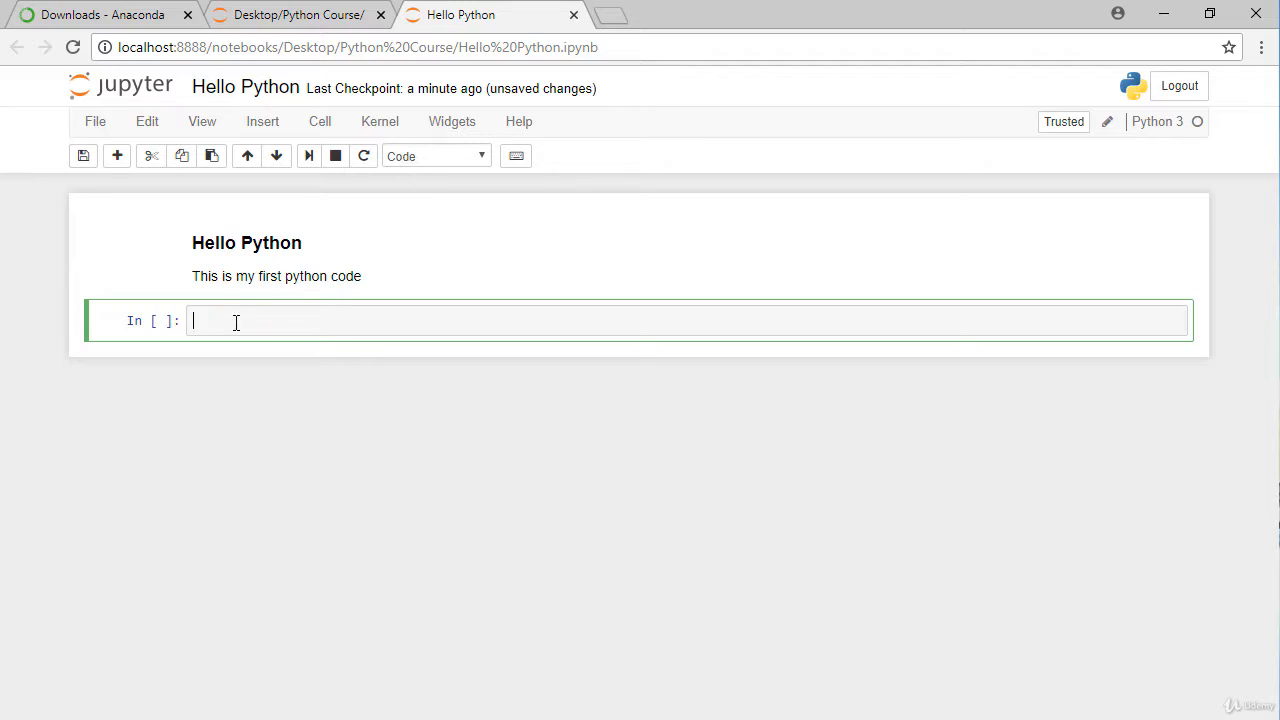
- Enter the code "a = 10", "b = 5" and "print(a+b)" on separate lines in the new cell and run it
text(a = 10)
key(Return)
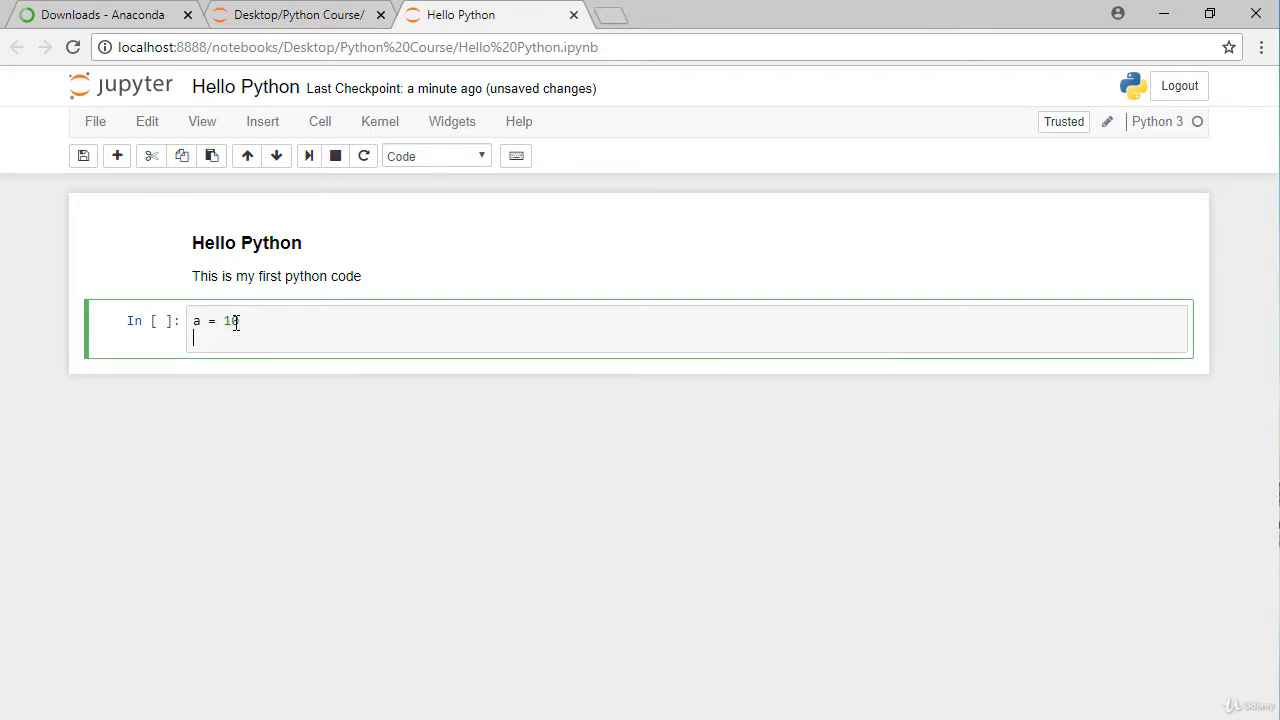
text(b = 5)
key(Return)
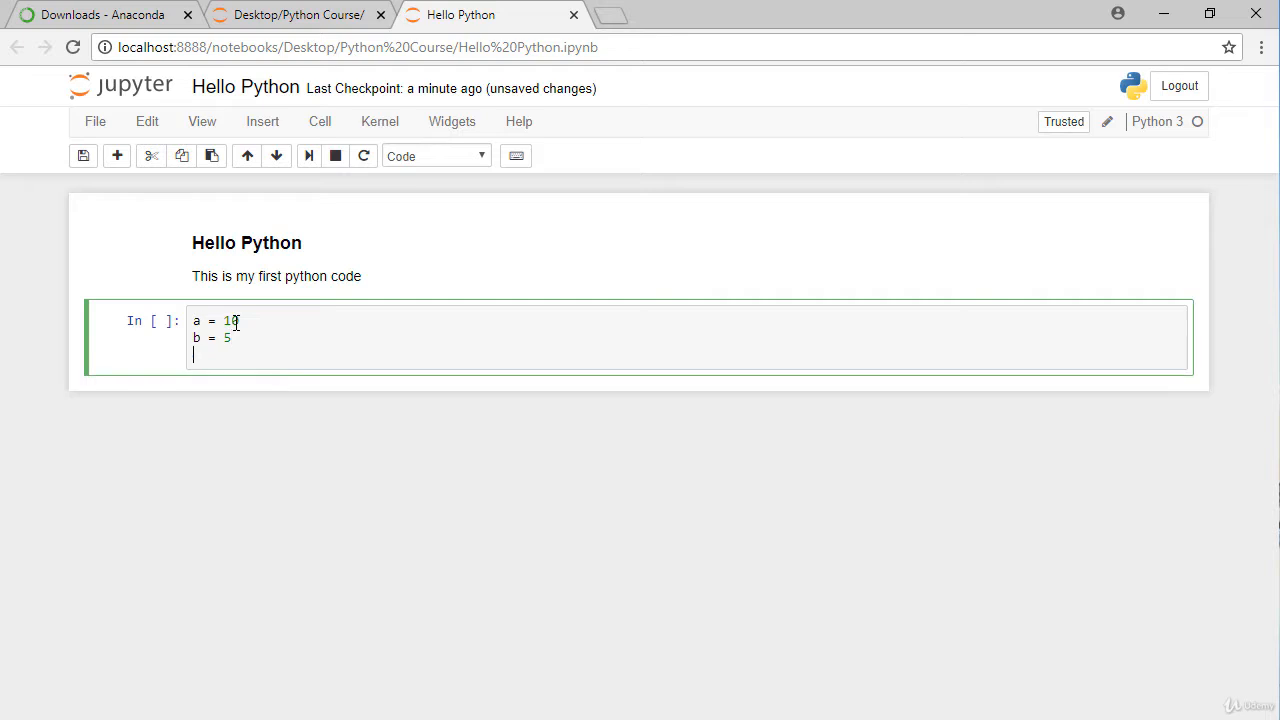
text(print(a+b)
key(shift+Return)
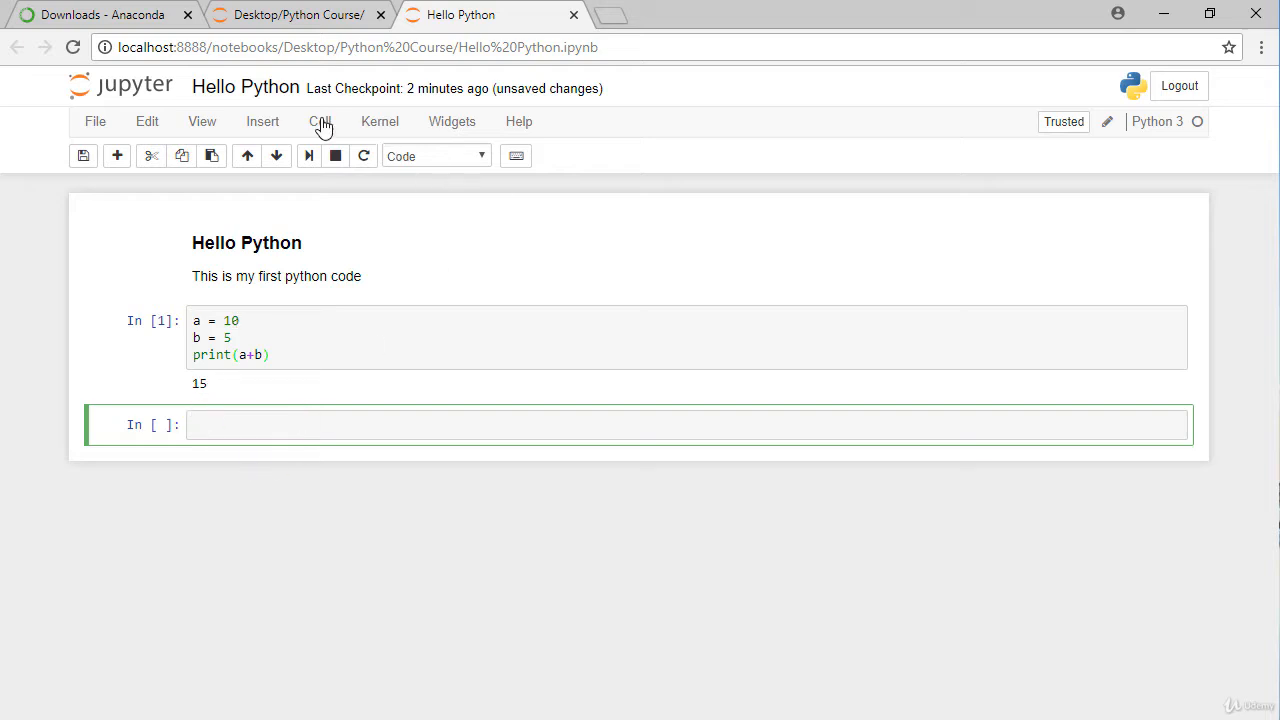
- Insert three more empty cells at the end of the notebook and cut the last two
click(116, 160)
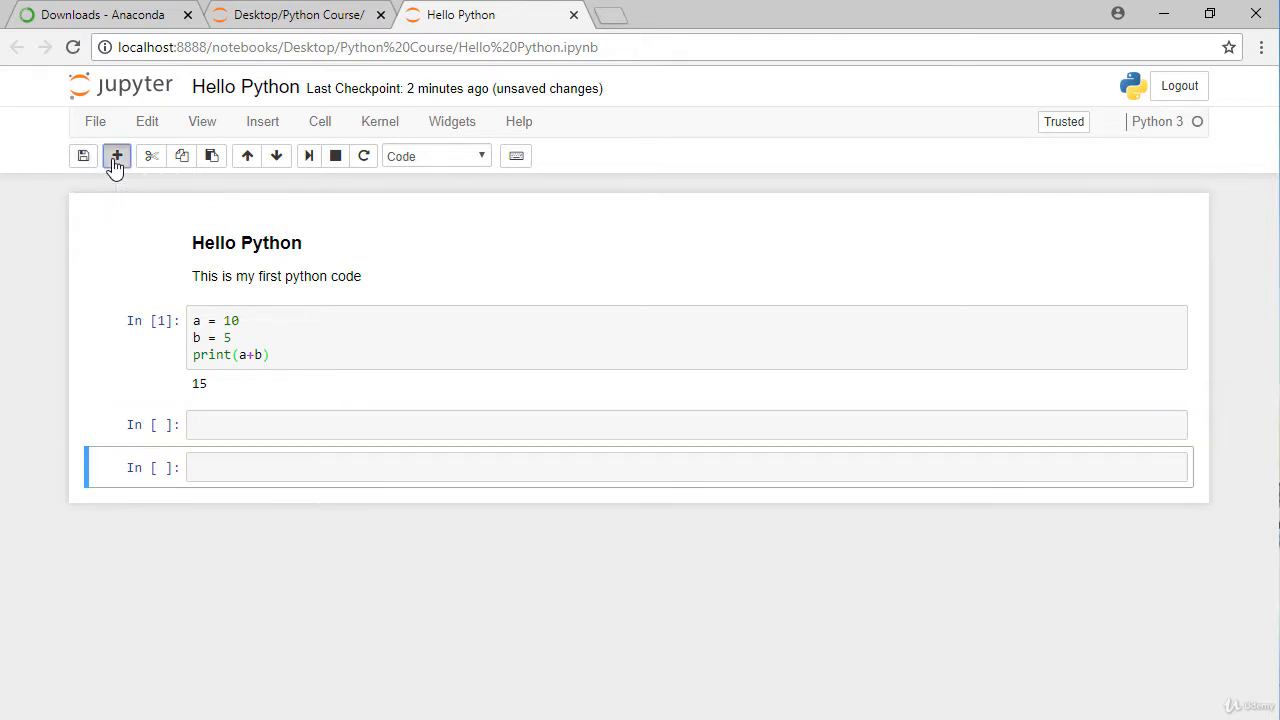
click(116, 160)
click(116, 160)
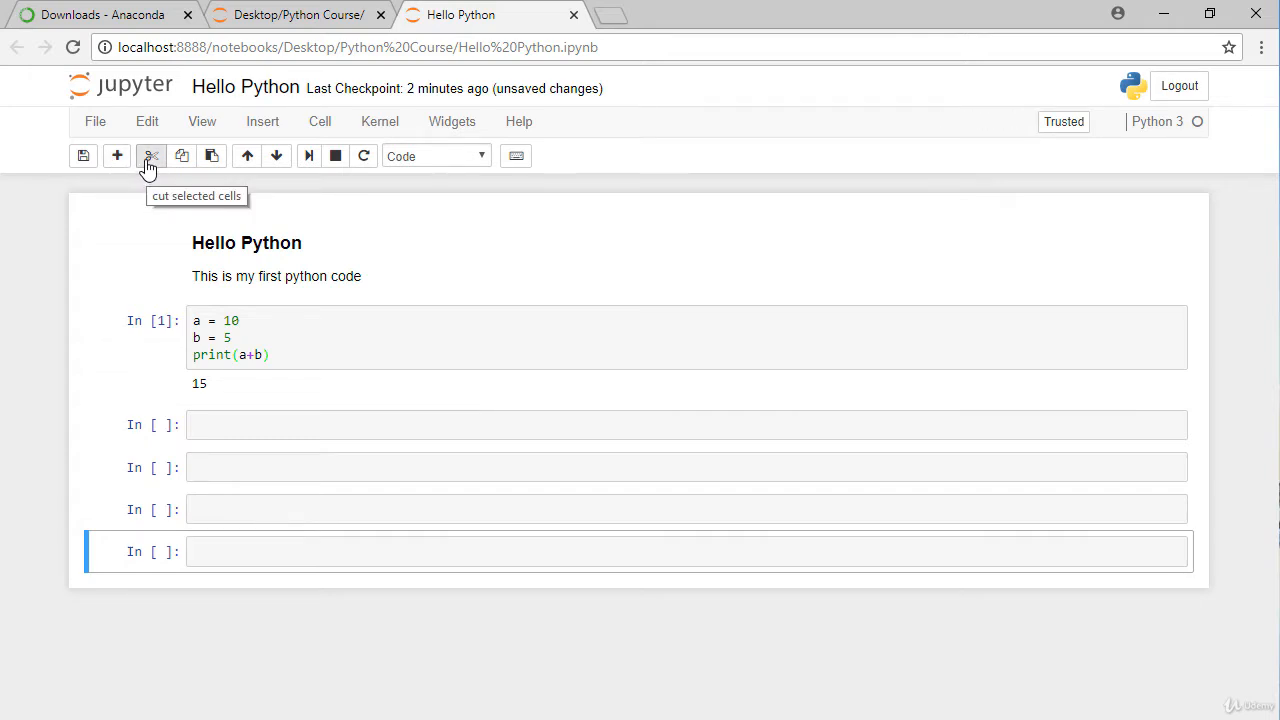
click(148, 162)
click(148, 162)
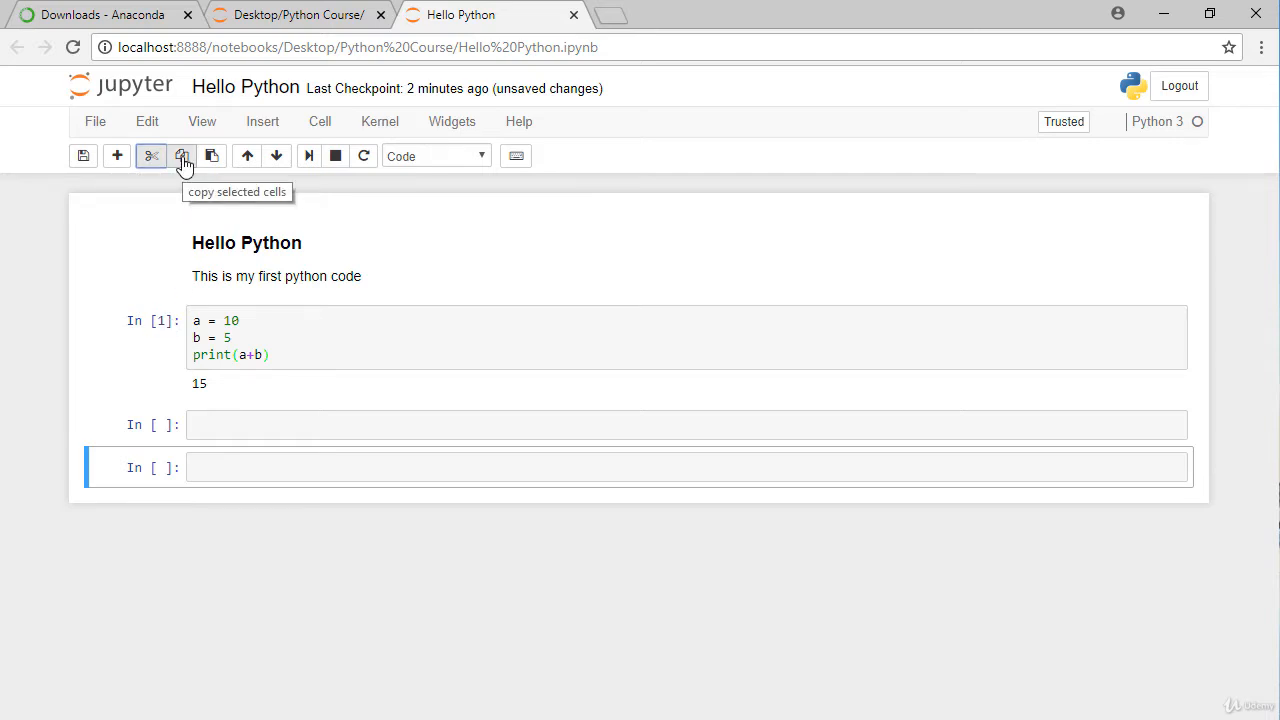
- Move the last empty cell up one place, and move the Hello Python Markdown cell down two places and back to the start
click(248, 160)
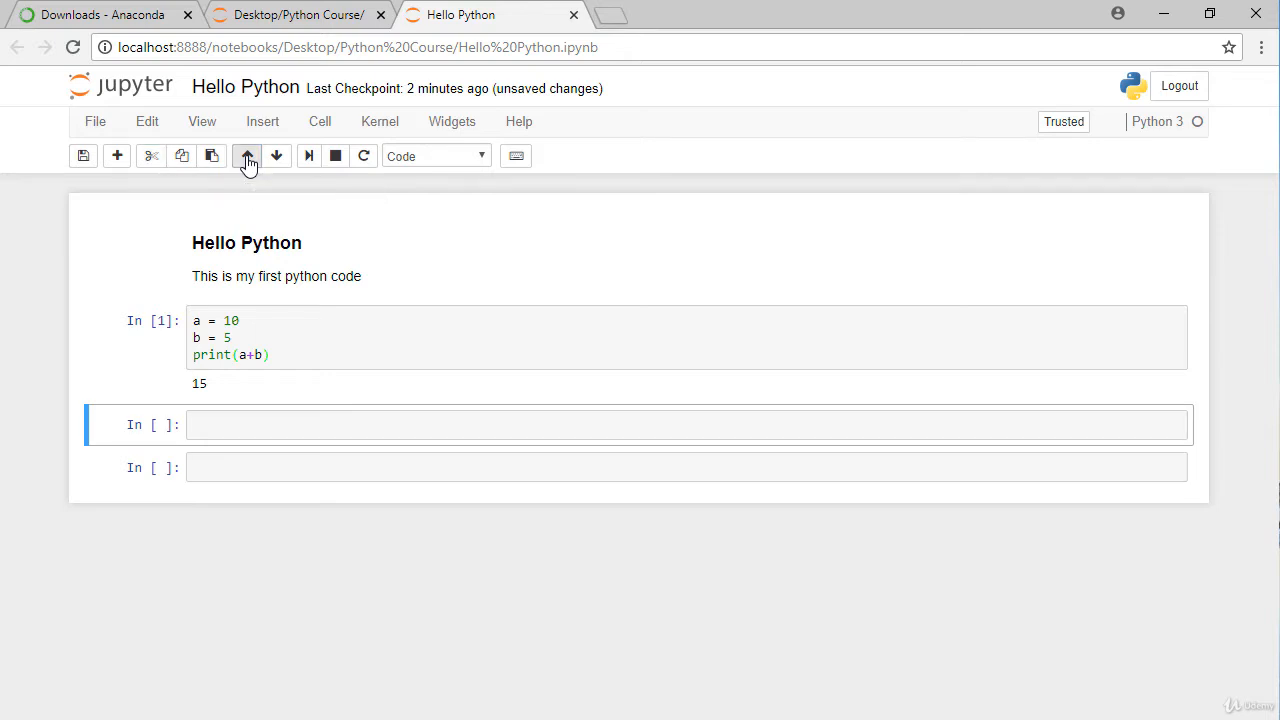
click(240, 266)
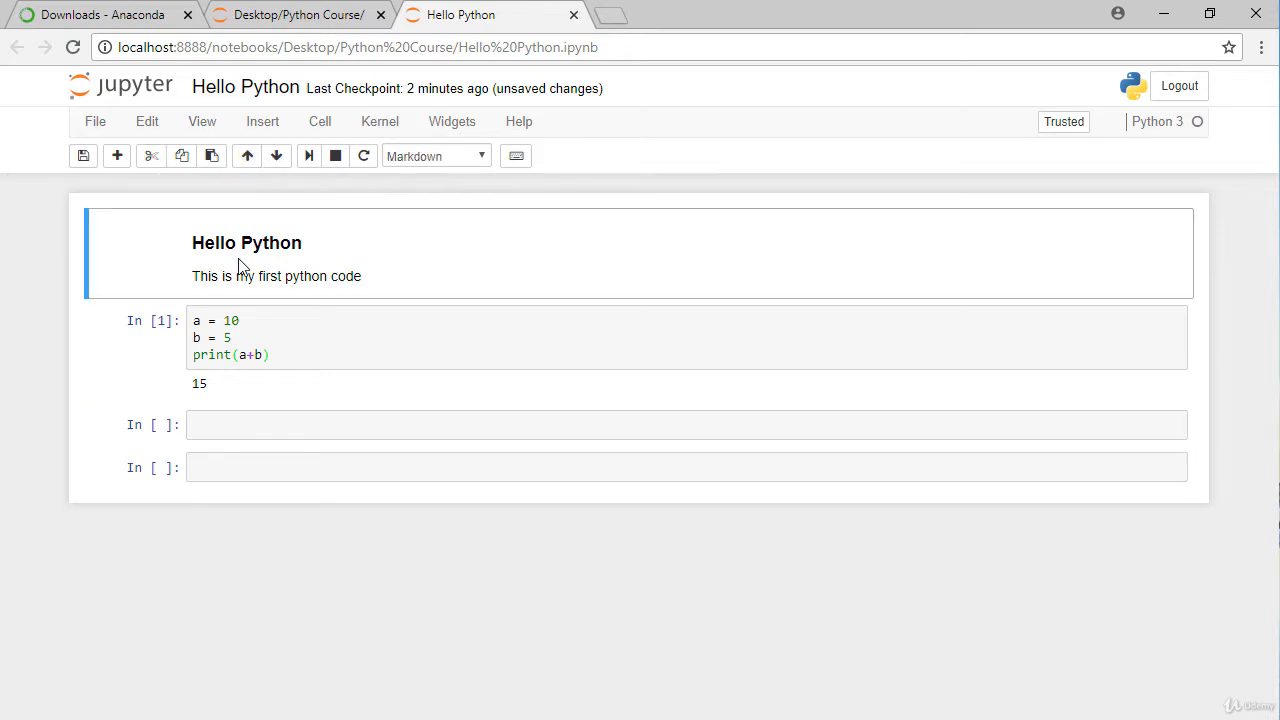
click(277, 160)
click(277, 160)
click(248, 160)
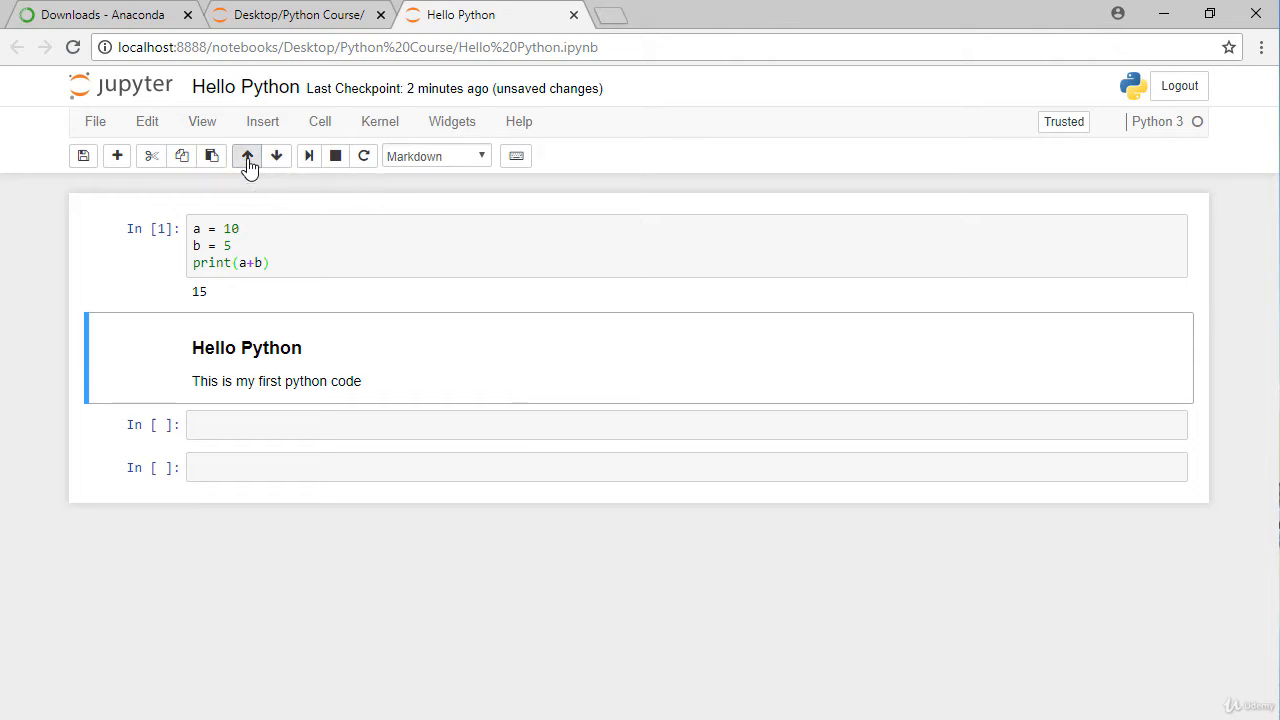
click(248, 160)
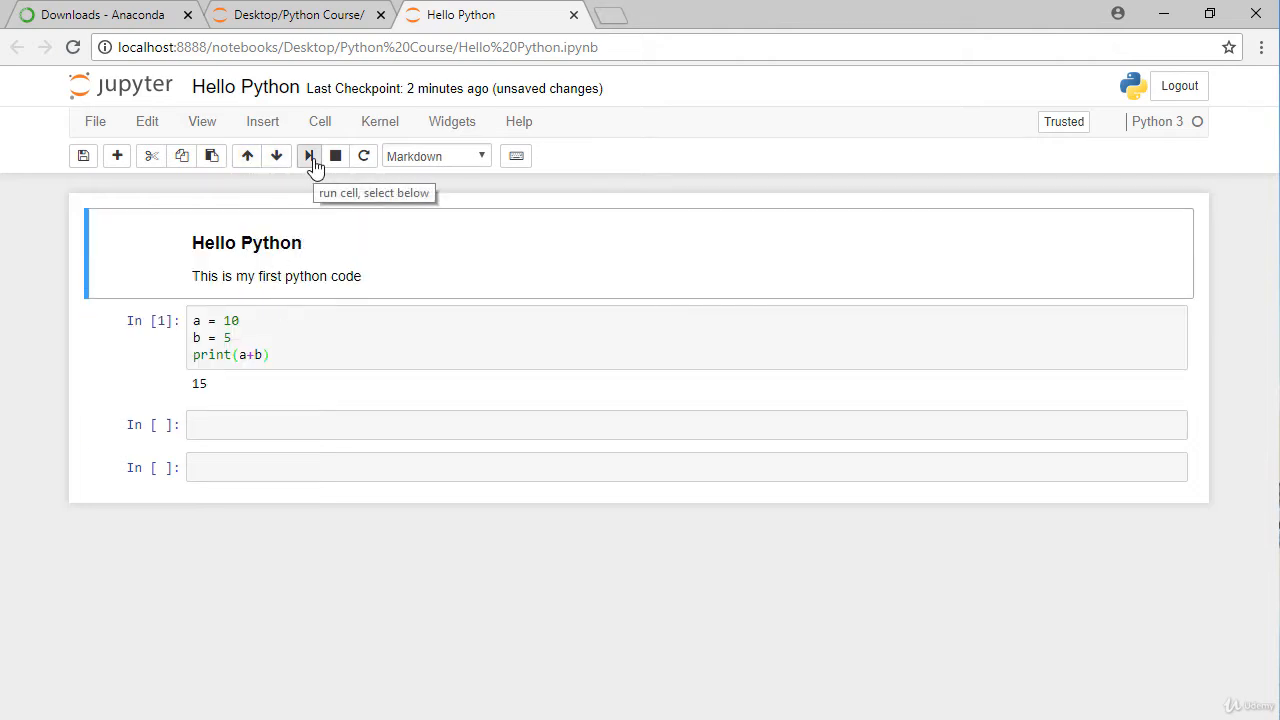
- Run the code cell containing print(a+b) again and put the cursor back in it
click(253, 342)
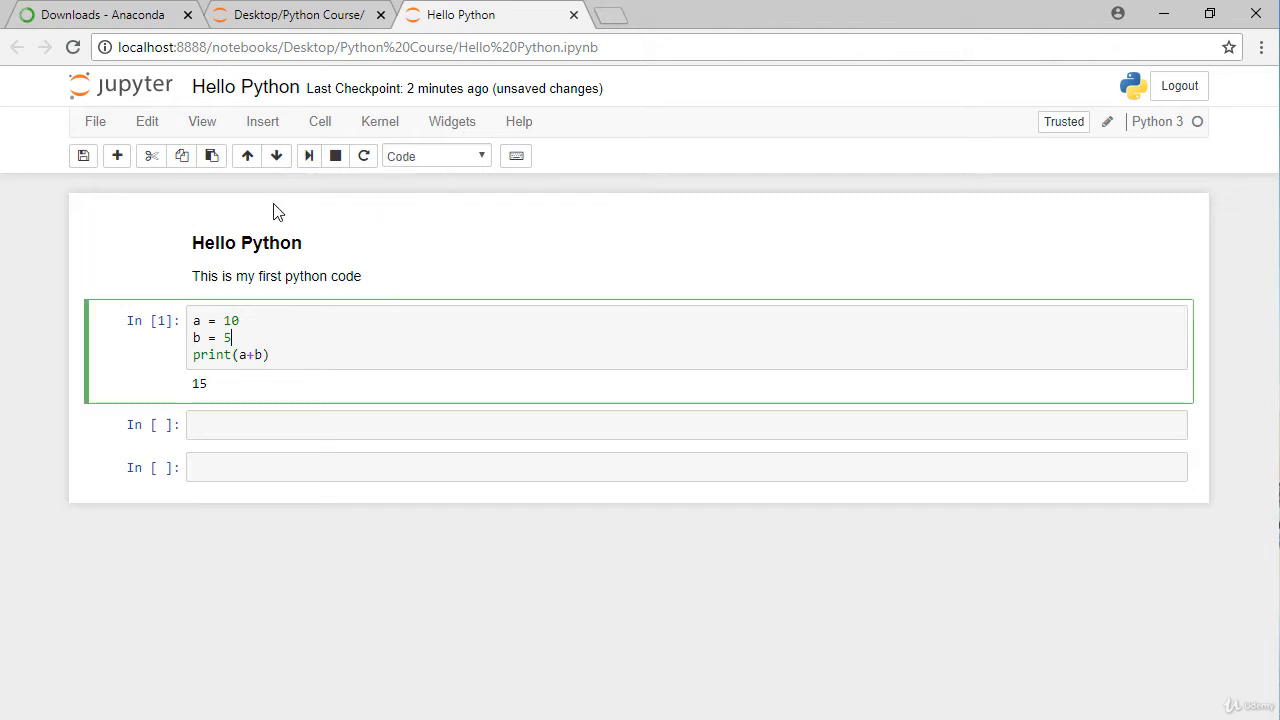
click(309, 160)
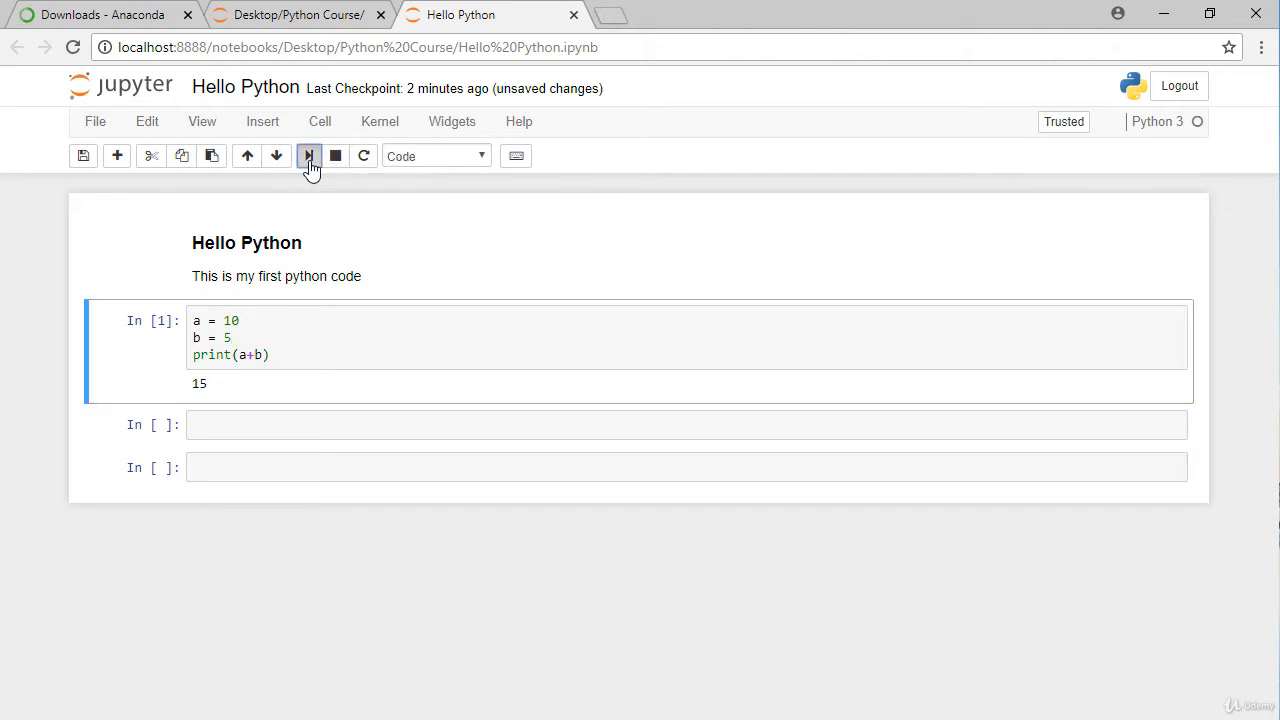
click(271, 340)
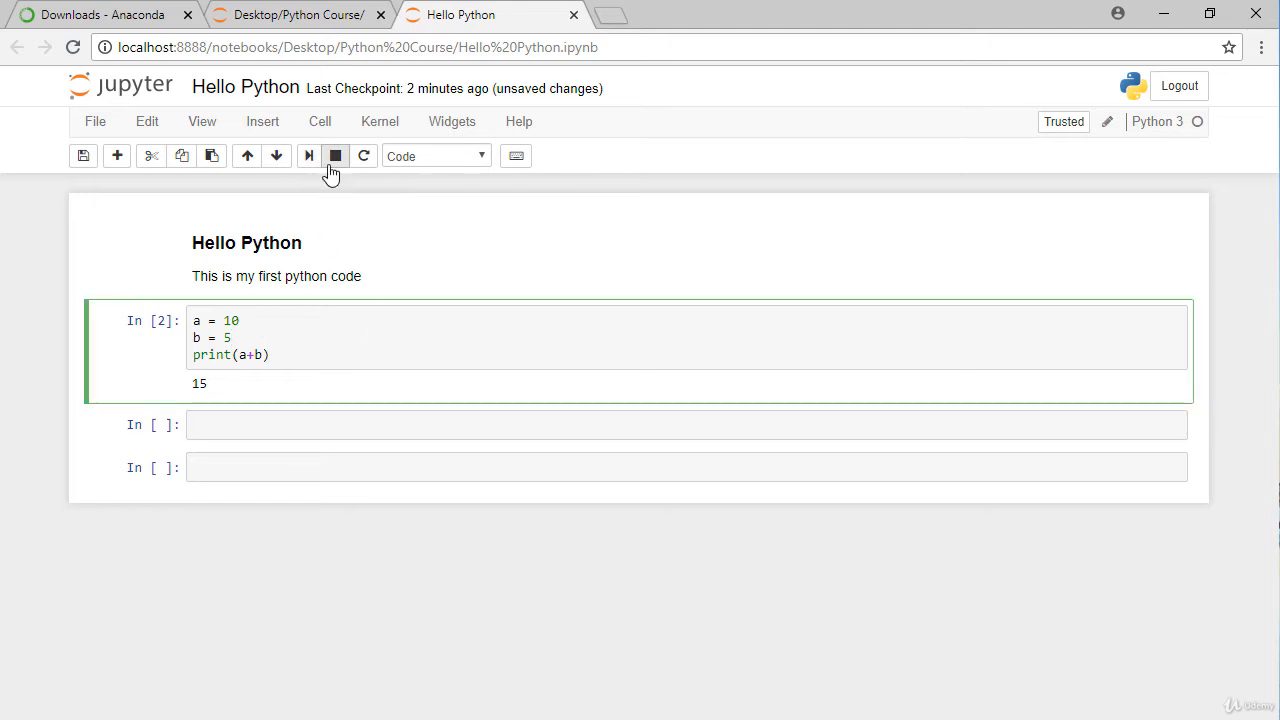